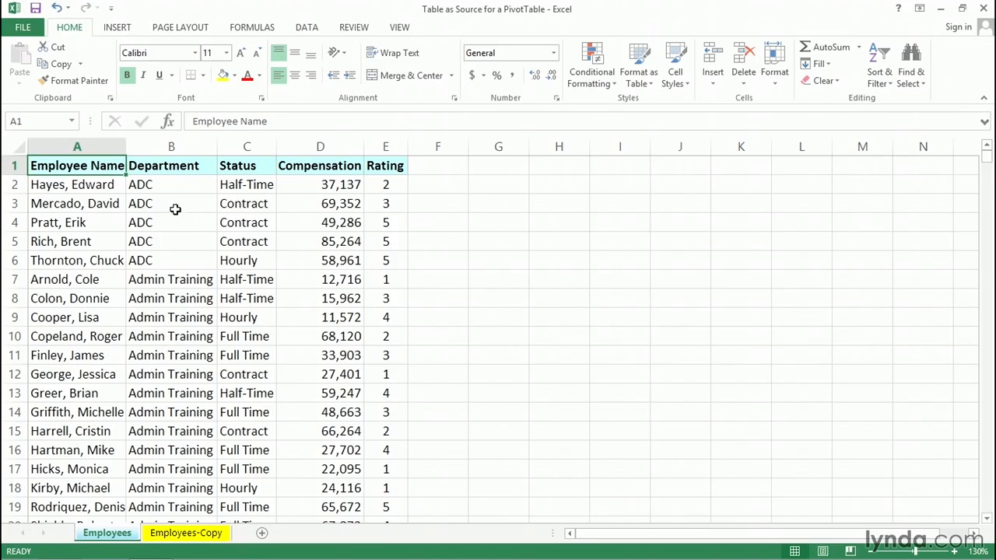
Create a PivotTable from the Employees table range, placing it on the existing worksheet at cell G1
{"action": "left_click", "coordinate": [172, 202]}
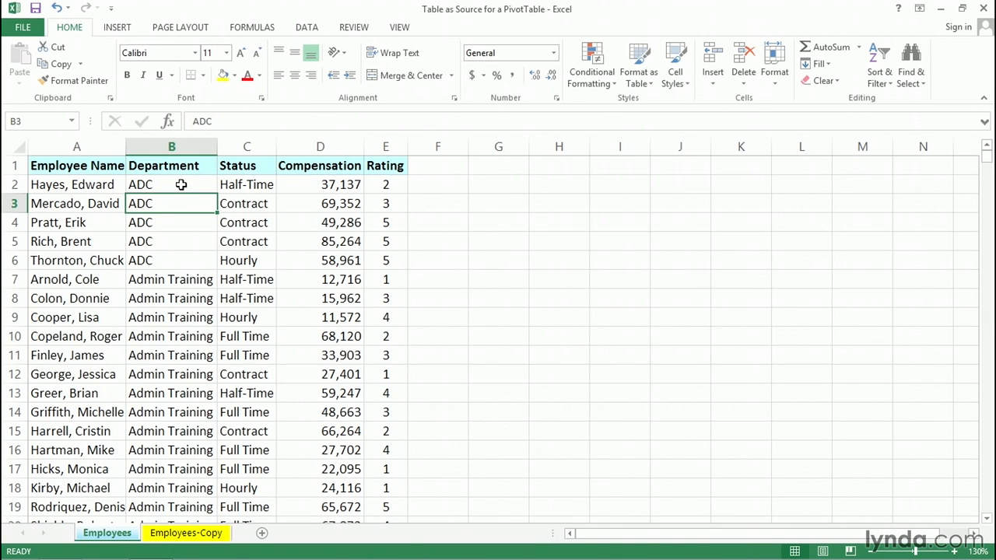
{"action": "left_click", "coordinate": [123, 31]}
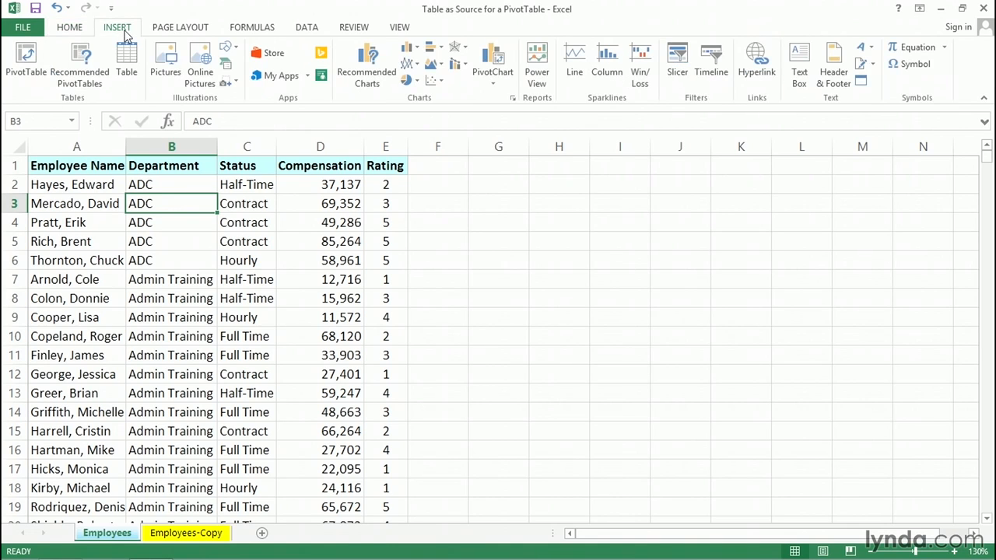
{"action": "left_click", "coordinate": [26, 61]}
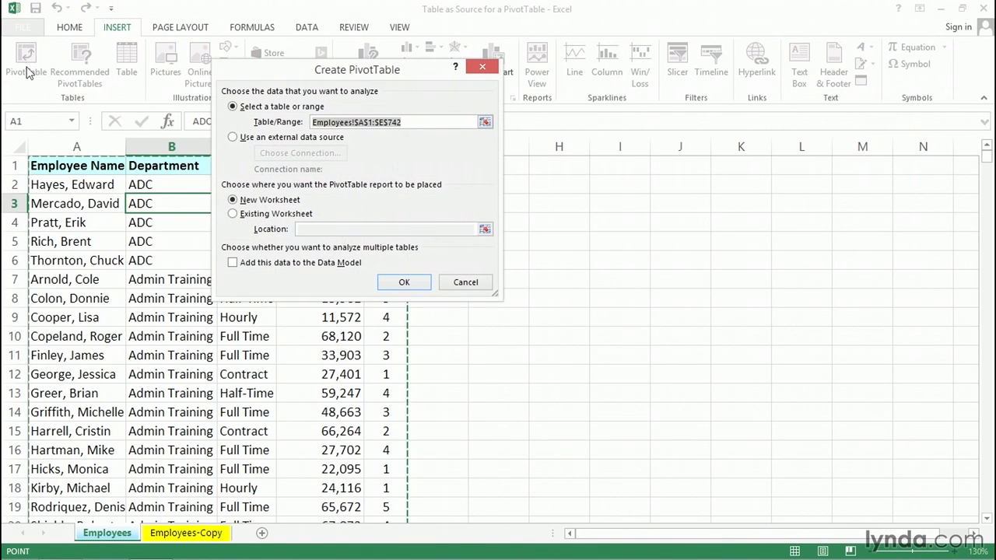
{"action": "left_click", "coordinate": [235, 216]}
{"action": "left_click", "coordinate": [305, 229]}
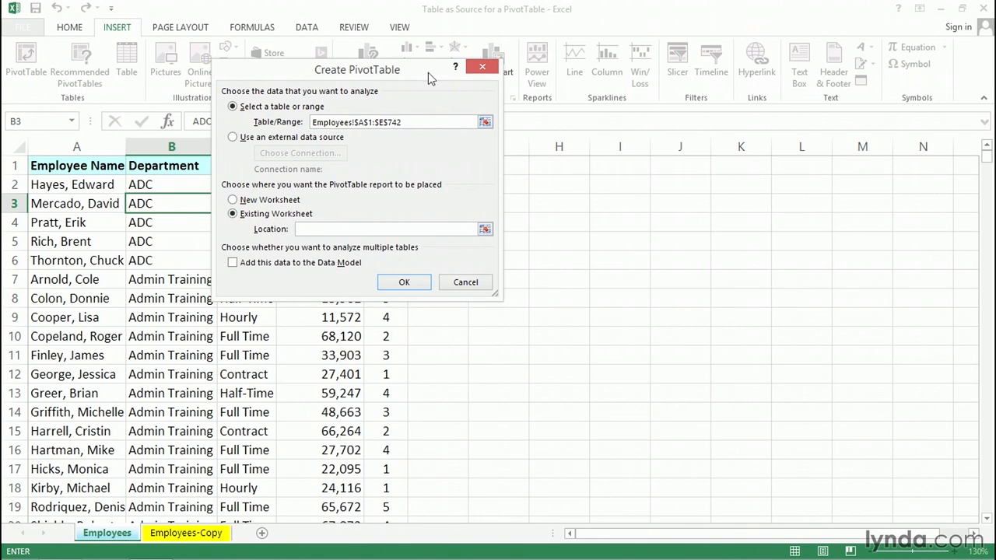
{"action": "left_click_drag", "start_coordinate": [428, 73], "coordinate": [285, 101]}
{"action": "left_click", "coordinate": [487, 165]}
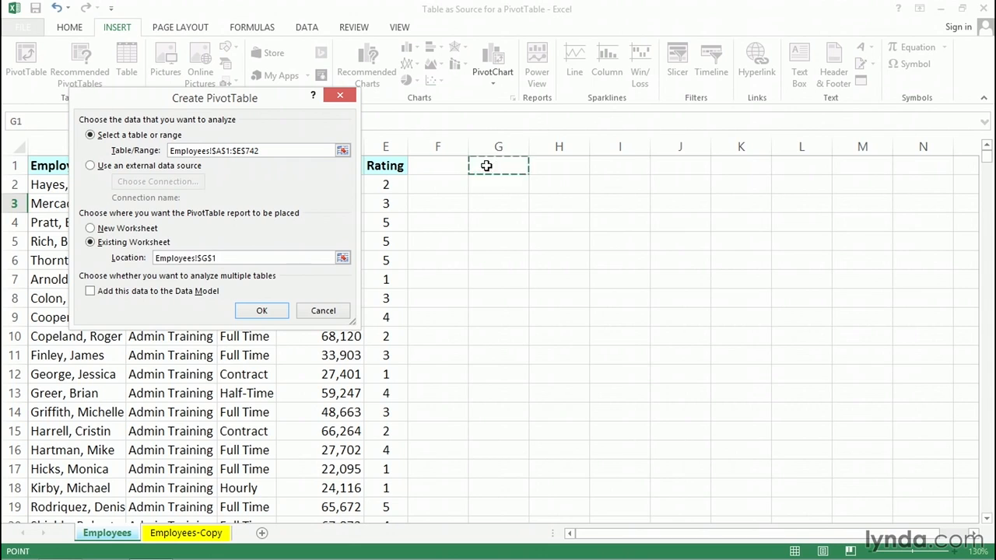
{"action": "left_click", "coordinate": [262, 310]}
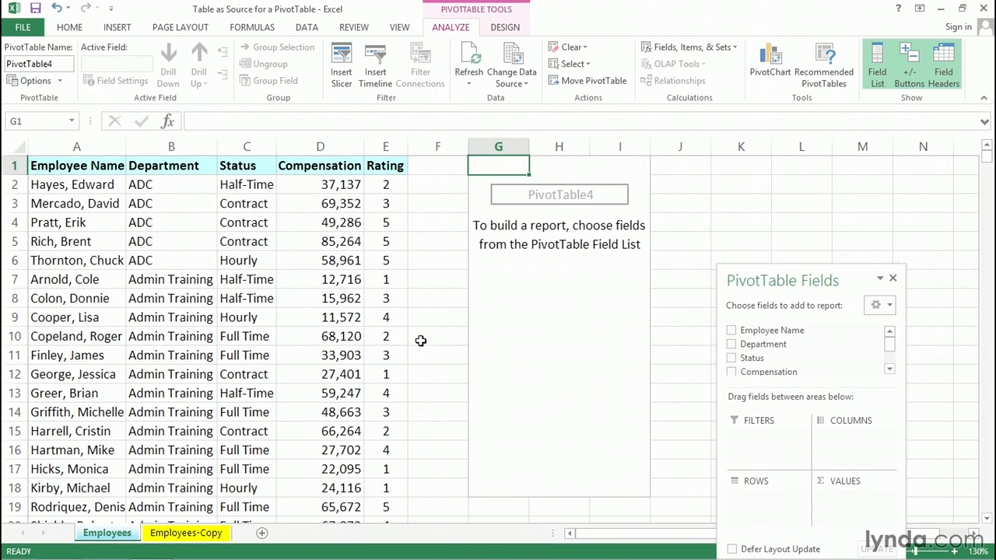
Add Department to the PivotTable rows and Status to the columns
{"action": "left_click_drag", "start_coordinate": [799, 282], "coordinate": [787, 160]}
{"action": "left_click", "coordinate": [720, 223]}
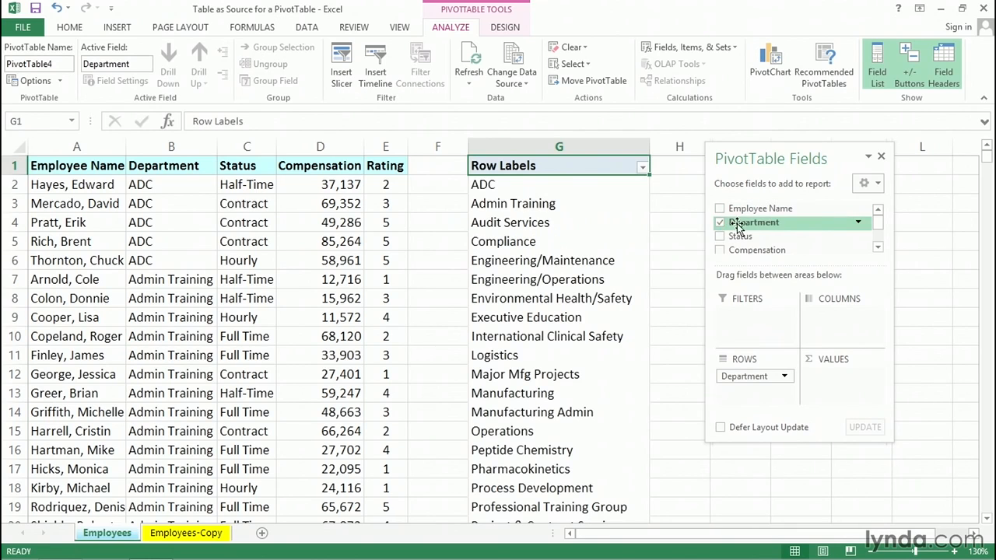
{"action": "scroll", "coordinate": [868, 249], "scroll_direction": "down", "scroll_amount": 1}
{"action": "left_click_drag", "start_coordinate": [738, 230], "coordinate": [837, 312]}
Add Employee Name to the Values area as a count
{"action": "left_click", "coordinate": [877, 210]}
{"action": "left_click", "coordinate": [878, 210]}
{"action": "left_click_drag", "start_coordinate": [746, 212], "coordinate": [842, 385]}
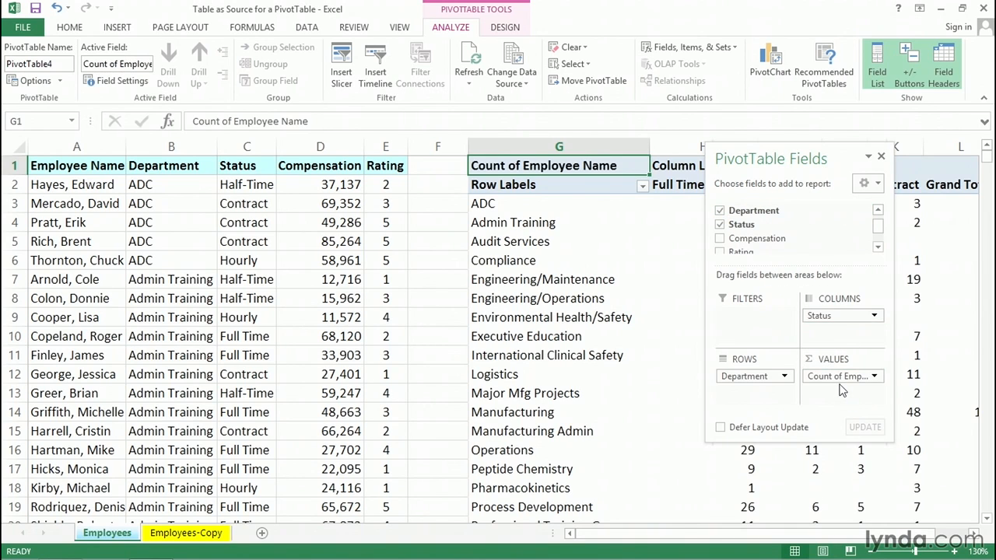
{"action": "left_click_drag", "start_coordinate": [783, 163], "coordinate": [829, 432]}
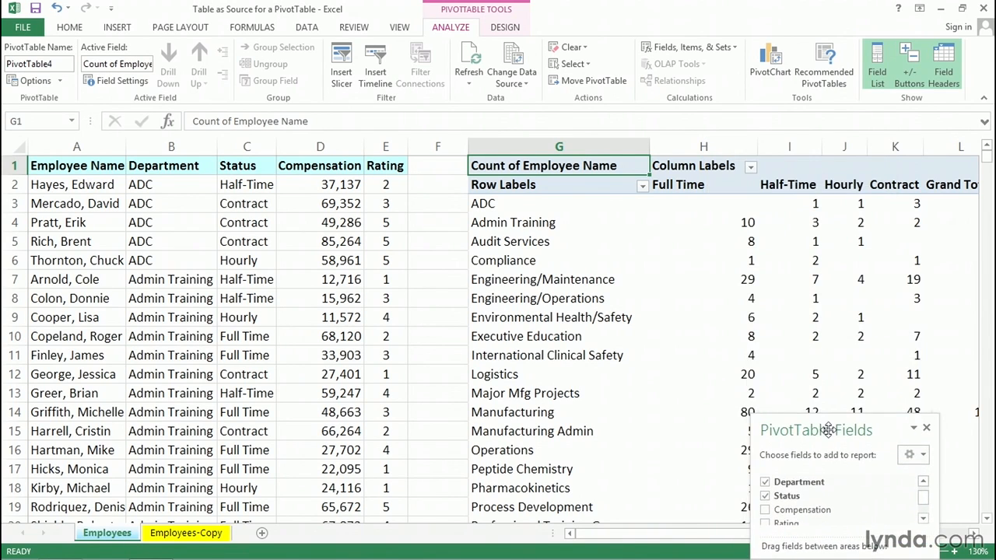
Switch the PivotTable report layout to Outline Form
{"action": "left_click", "coordinate": [544, 185]}
{"action": "left_click", "coordinate": [677, 163]}
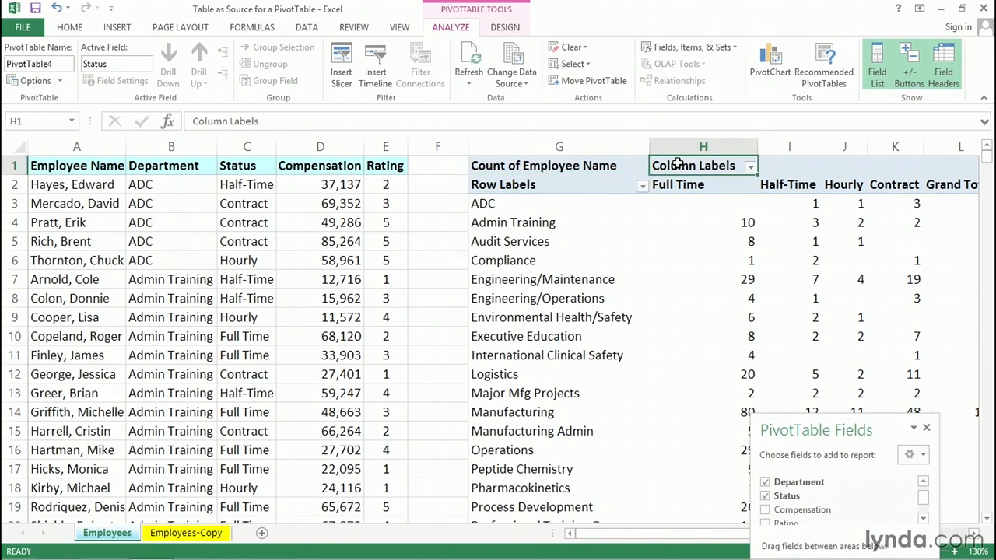
{"action": "left_click", "coordinate": [505, 27]}
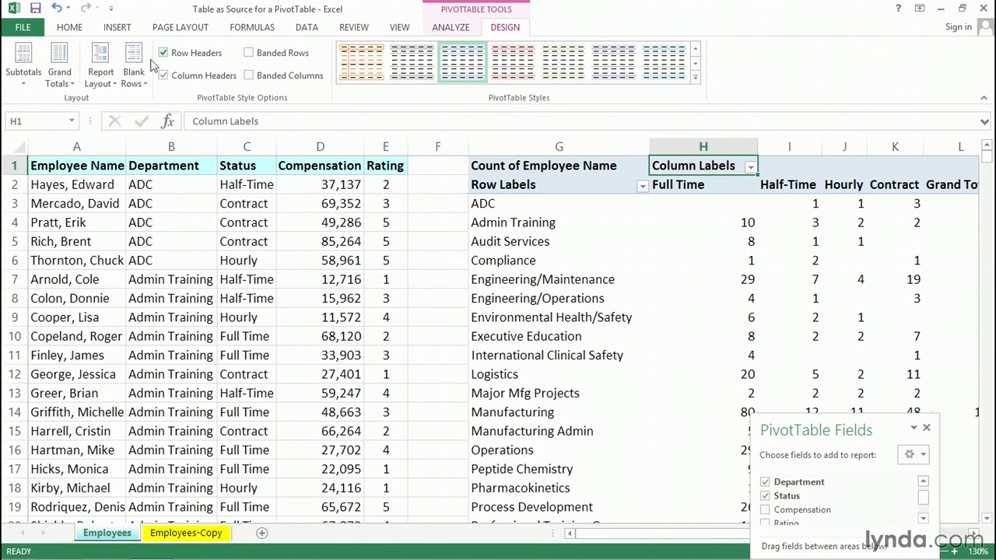
{"action": "left_click", "coordinate": [103, 66]}
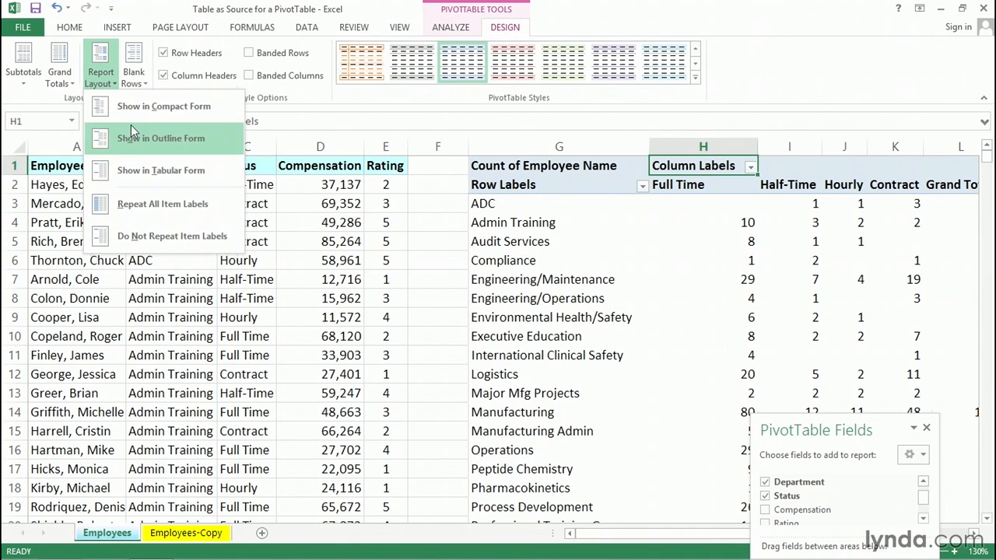
{"action": "left_click", "coordinate": [127, 173]}
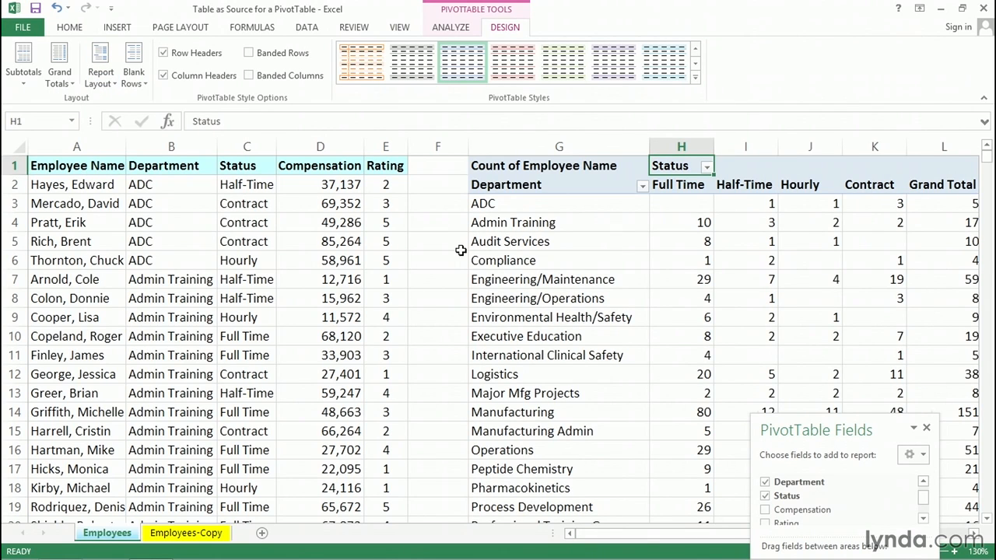
Narrow column F between the source table and the PivotTable
{"action": "left_click_drag", "start_coordinate": [467, 147], "coordinate": [441, 146]}
{"action": "left_click", "coordinate": [504, 203]}
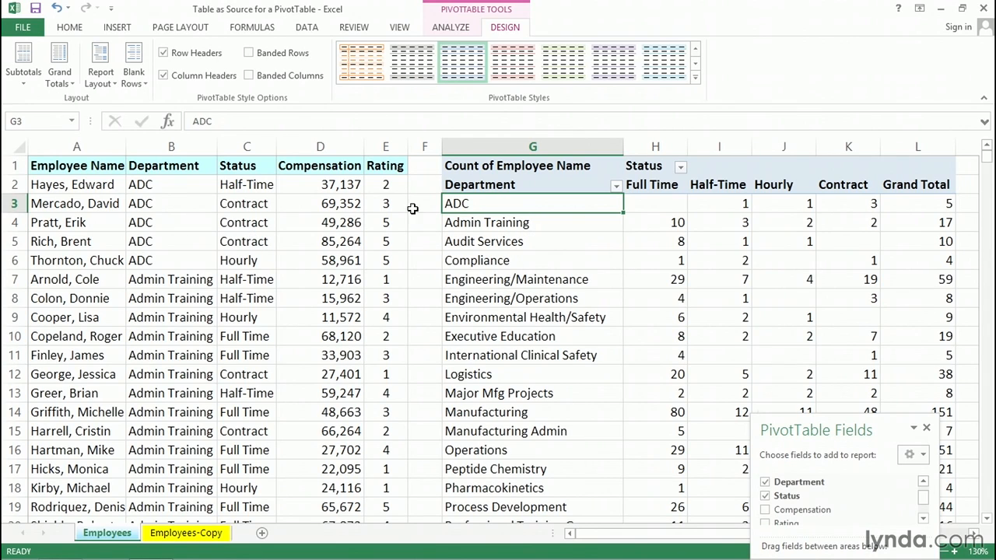
{"action": "left_click", "coordinate": [499, 222]}
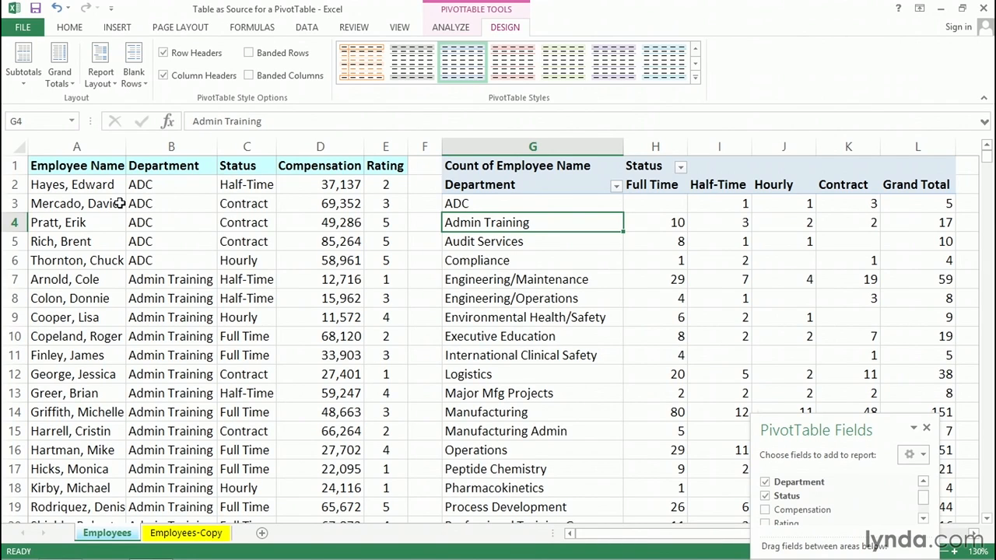
Change the Status of rows 3 and 4 to Full Time by copying the Full Time cells over them
{"action": "left_click_drag", "start_coordinate": [226, 203], "coordinate": [232, 222]}
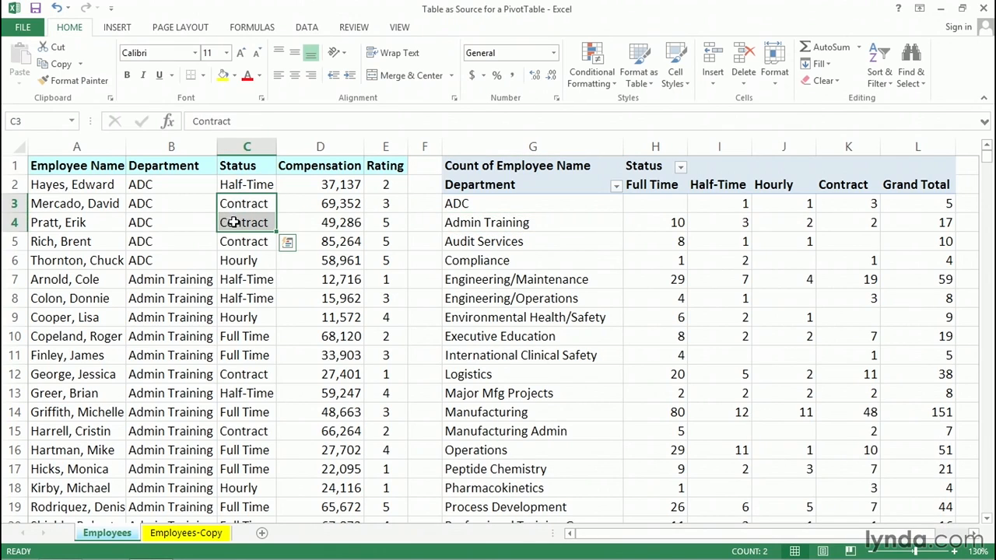
{"action": "left_click", "coordinate": [255, 336]}
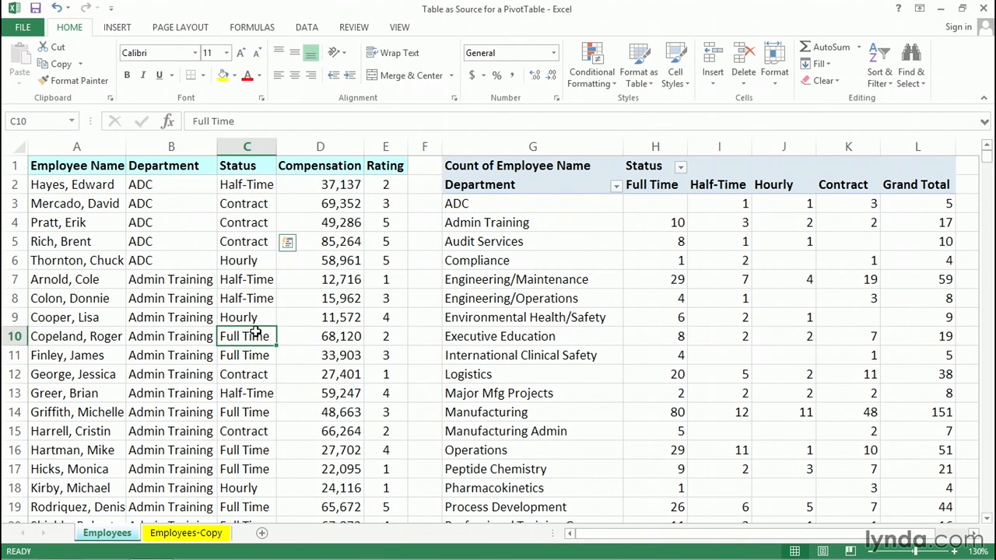
{"action": "left_click_drag", "start_coordinate": [255, 340], "coordinate": [266, 214]}
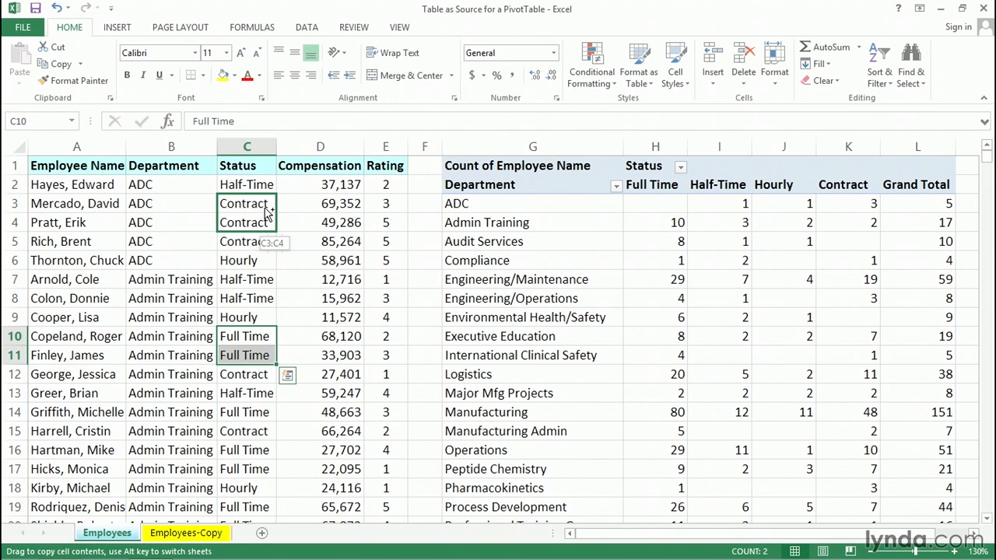
{"action": "left_click_drag", "start_coordinate": [266, 214], "coordinate": [261, 204]}
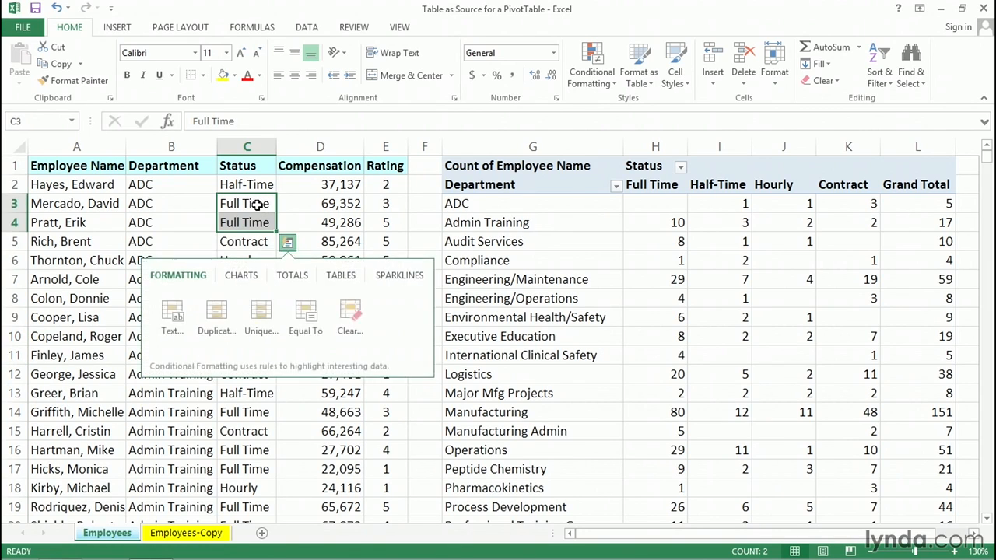
Refresh the PivotTable so it reflects the changed source data
{"action": "left_click", "coordinate": [645, 205]}
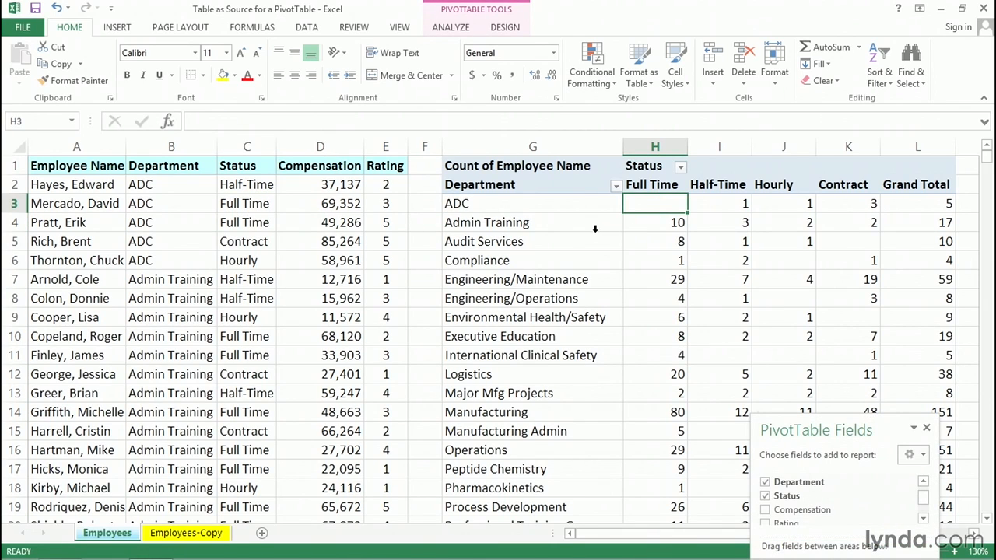
{"action": "left_click", "coordinate": [457, 29]}
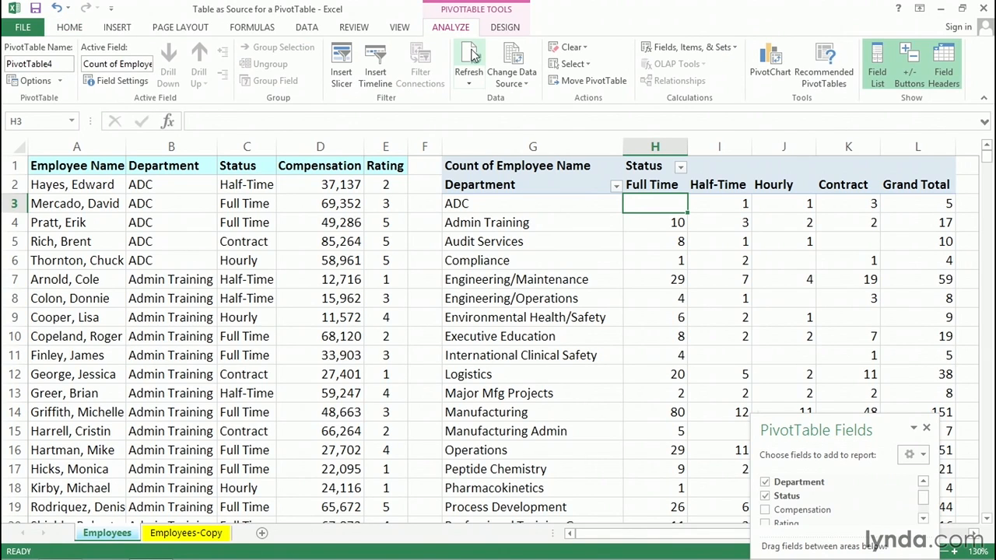
{"action": "left_click", "coordinate": [471, 54]}
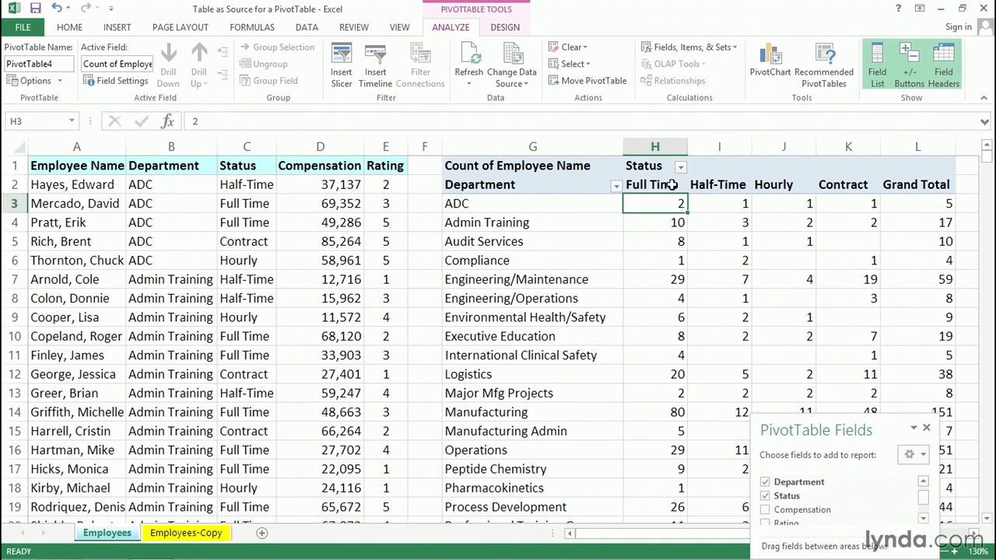
{"action": "mouse_move", "coordinate": [675, 204]}
{"action": "left_click", "coordinate": [855, 204]}
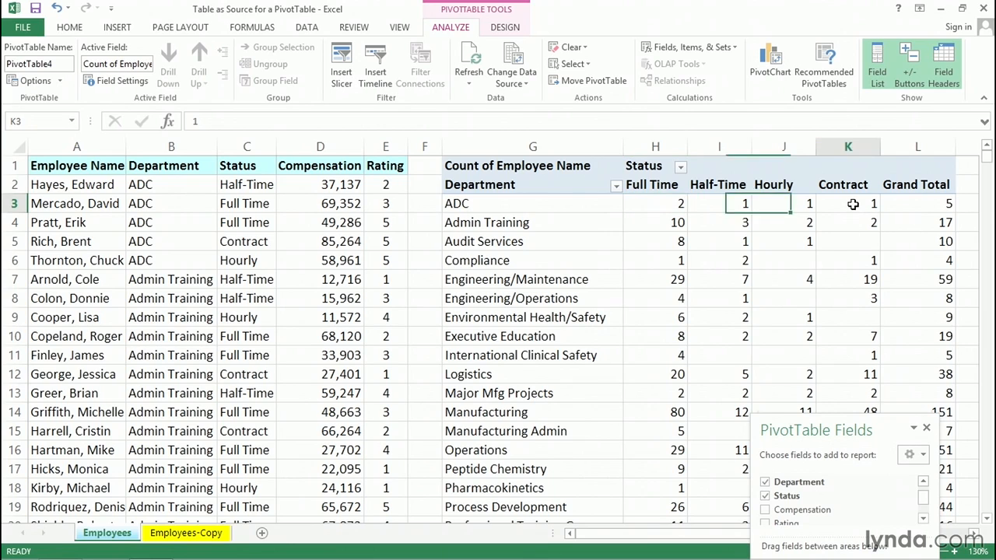
{"action": "left_click", "coordinate": [513, 204]}
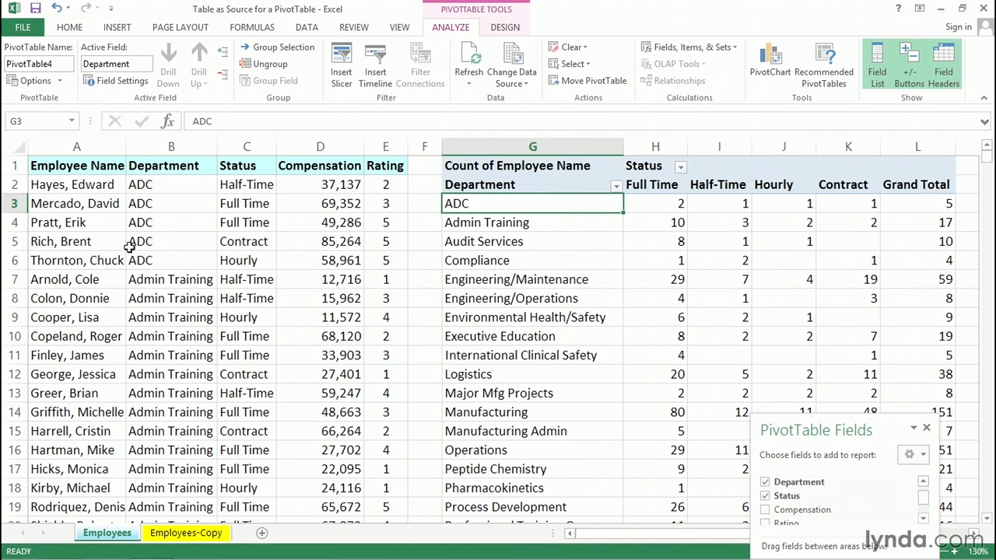
Copy the first employee row (A2:E2) and paste it into the first empty row below the data, row 743
{"action": "left_click", "coordinate": [51, 184]}
{"action": "left_click_drag", "start_coordinate": [50, 184], "coordinate": [374, 186]}
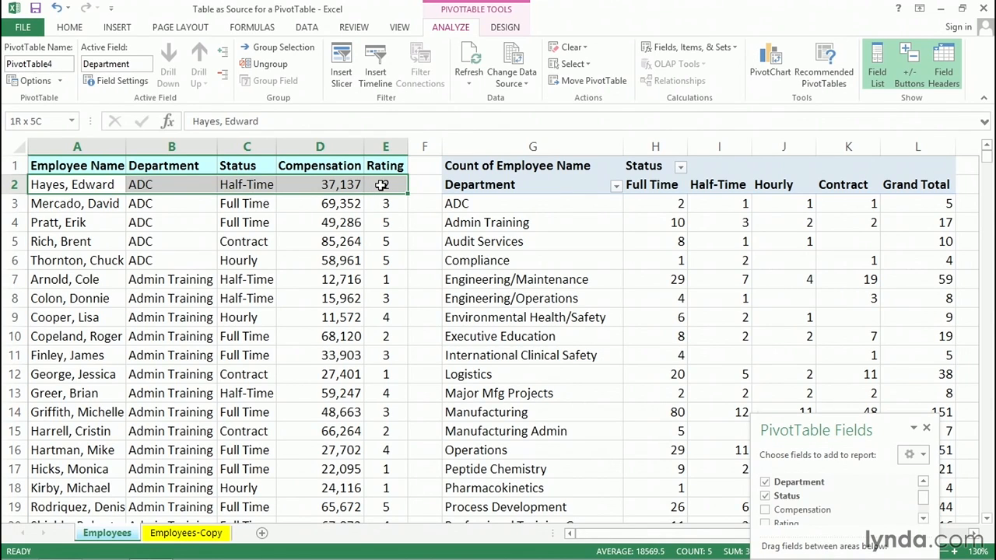
{"action": "left_click_drag", "start_coordinate": [382, 184], "coordinate": [384, 185]}
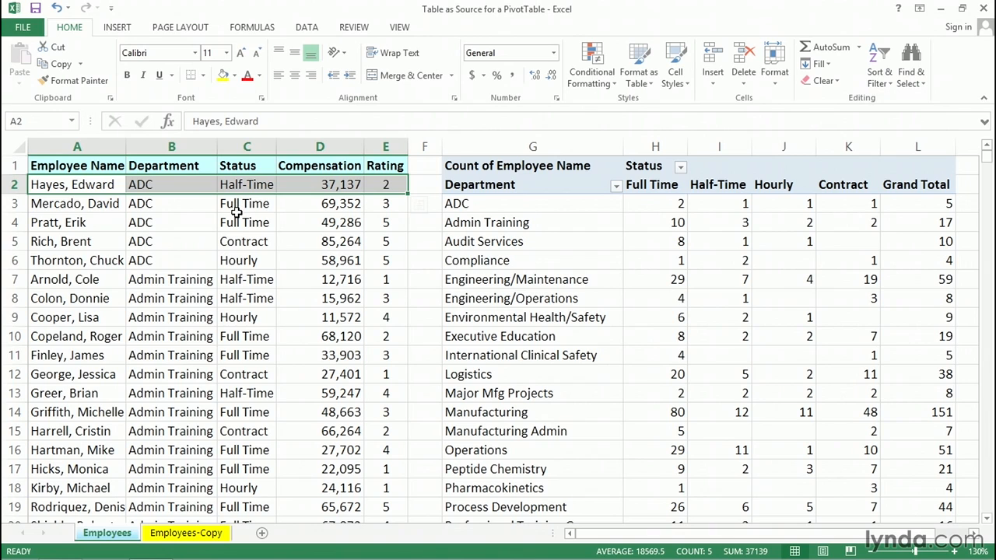
{"action": "key", "text": "ctrl+c"}
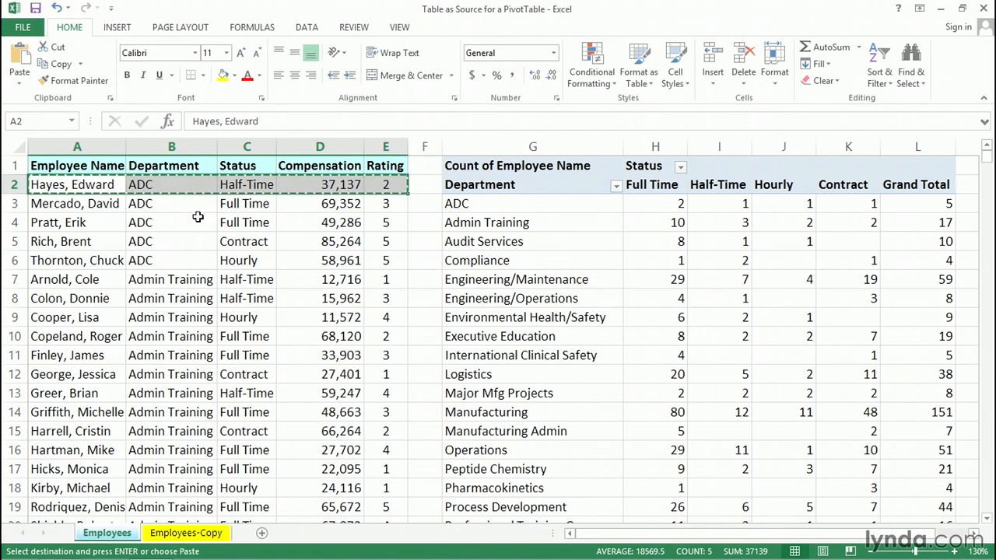
{"action": "double_click", "coordinate": [193, 194]}
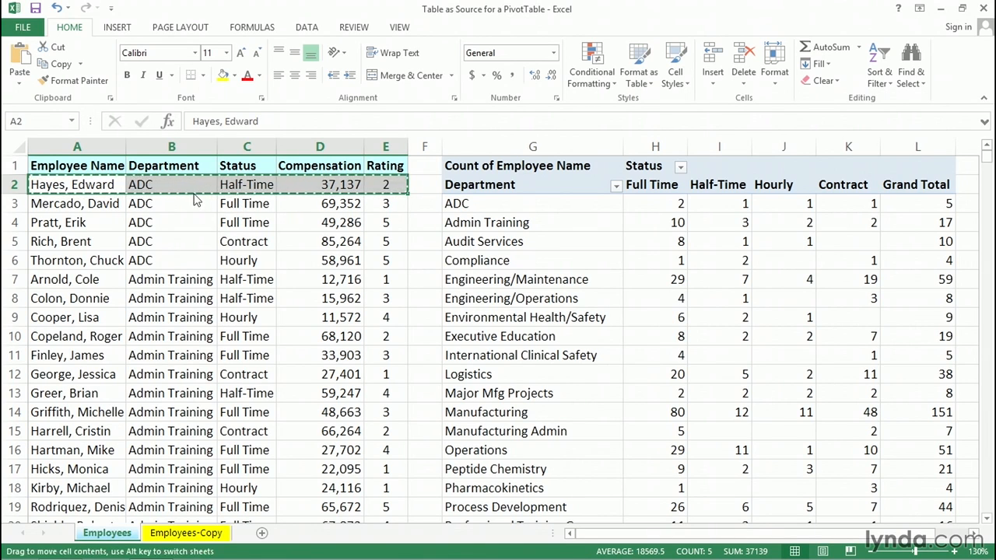
{"action": "left_click", "coordinate": [82, 352]}
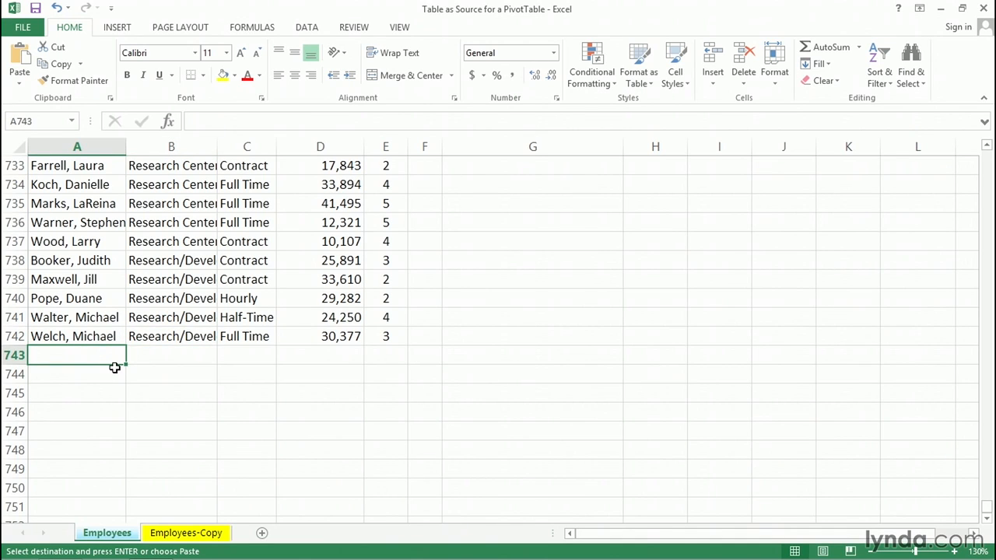
{"action": "key", "text": "ctrl+v"}
Edit the new row's employee name, replacing the first name with a different one
{"action": "double_click", "coordinate": [102, 355]}
{"action": "key", "text": "BackSpace"}
{"action": "key", "text": "BackSpace"}
{"action": "key", "text": "BackSpace"}
{"action": "key", "text": "BackSpace"}
{"action": "key", "text": "BackSpace"}
{"action": "key", "text": "BackSpace"}
{"action": "type", "text": "Mar"}
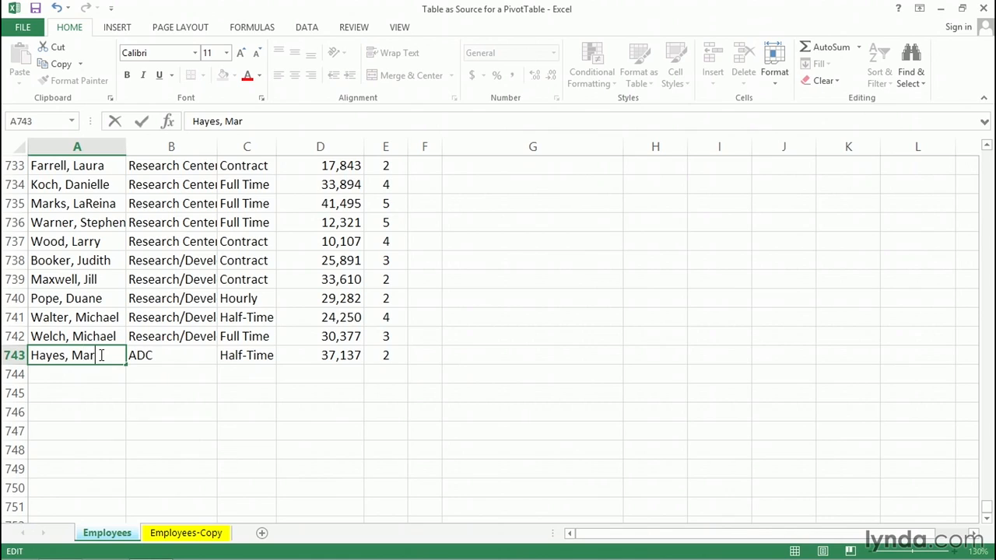
{"action": "type", "text": "y"}
{"action": "key", "text": "Return"}
Clear the Rating cell of the new row 743 and return to the top of the sheet
{"action": "left_click", "coordinate": [375, 355]}
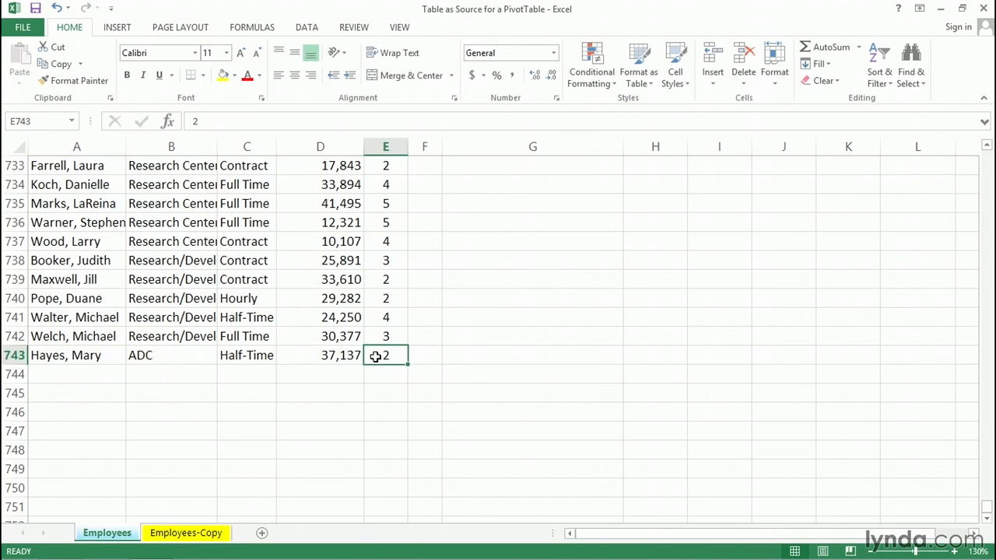
{"action": "key", "text": "Delete"}
{"action": "left_click", "coordinate": [244, 355]}
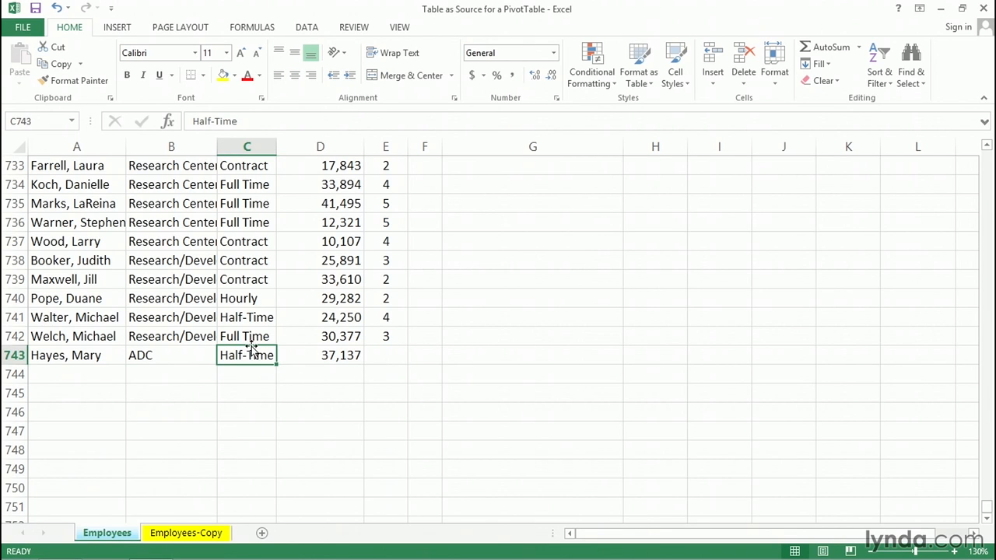
{"action": "key", "text": "ctrl+Up"}
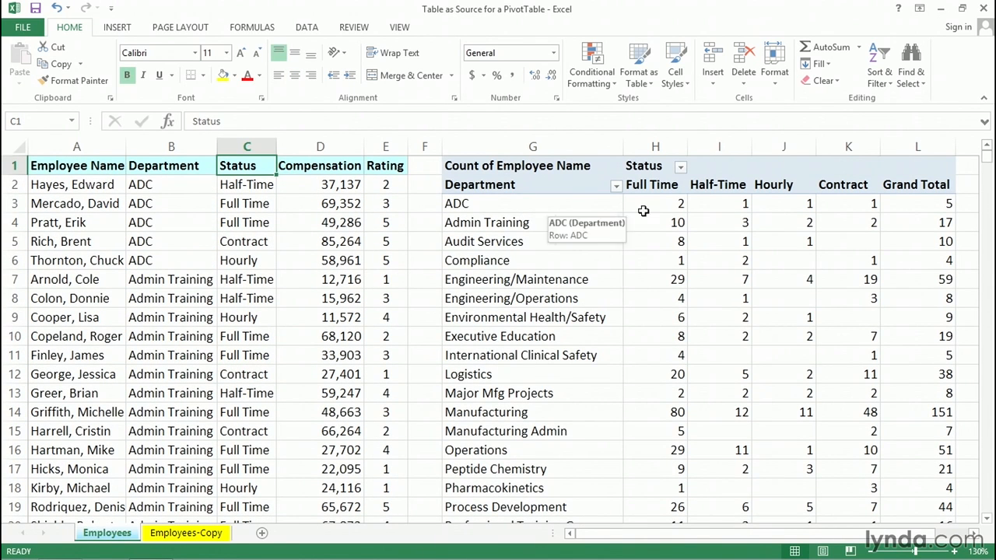
{"action": "left_click", "coordinate": [894, 202]}
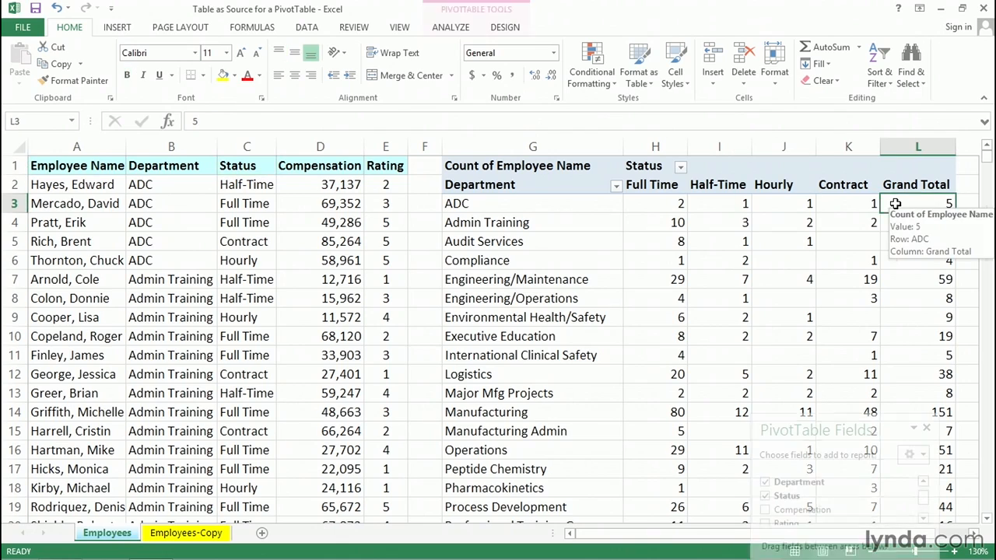
{"action": "left_click", "coordinate": [532, 203]}
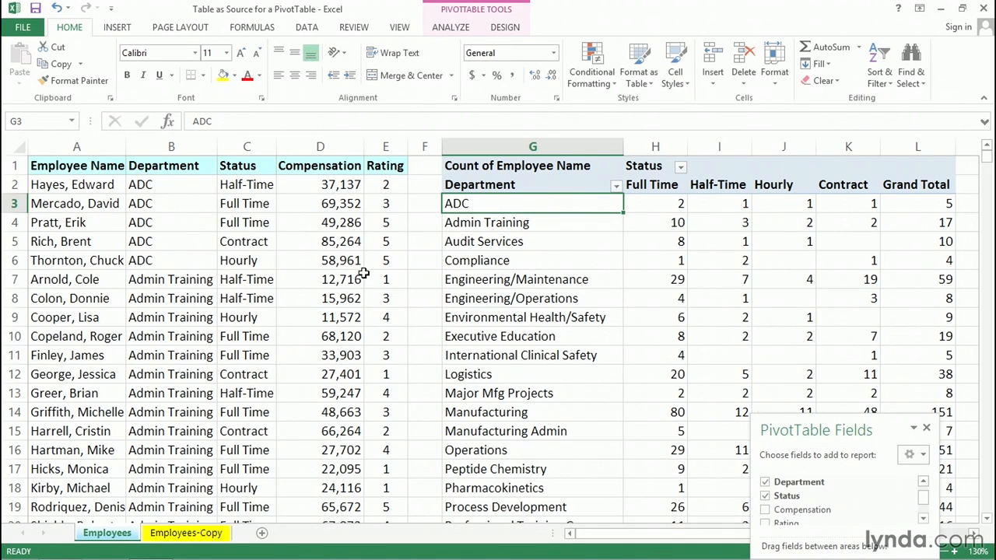
Extend the PivotTable's data source range to Employees!$A$1:$E$743 so it includes the new row
{"action": "left_click", "coordinate": [93, 279]}
{"action": "left_click_drag", "start_coordinate": [94, 278], "coordinate": [378, 283]}
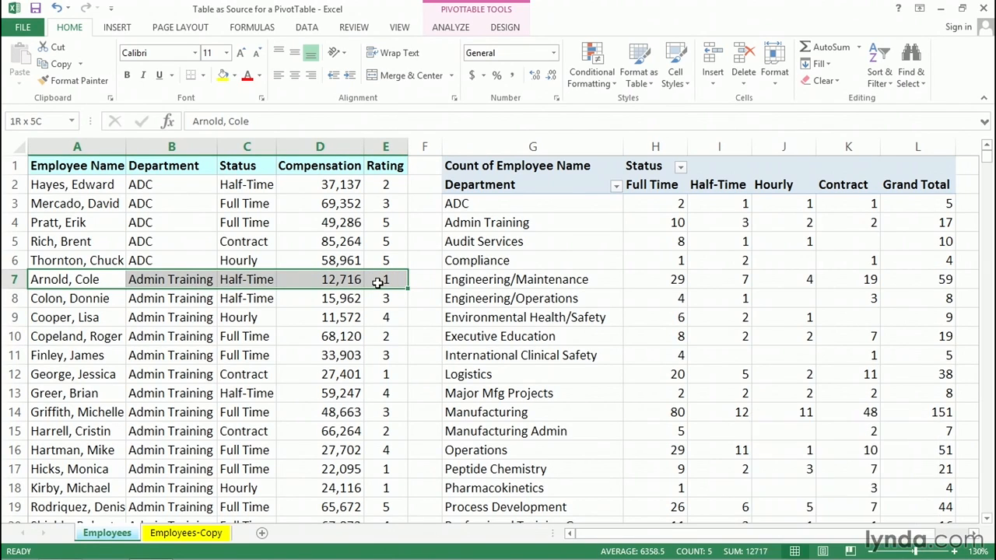
{"action": "left_click", "coordinate": [376, 259]}
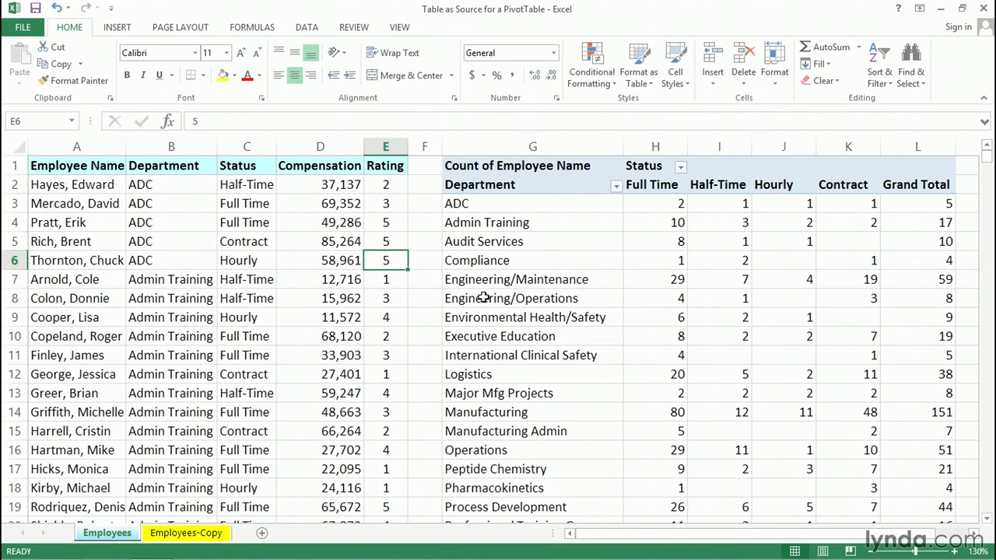
{"action": "left_click", "coordinate": [533, 223]}
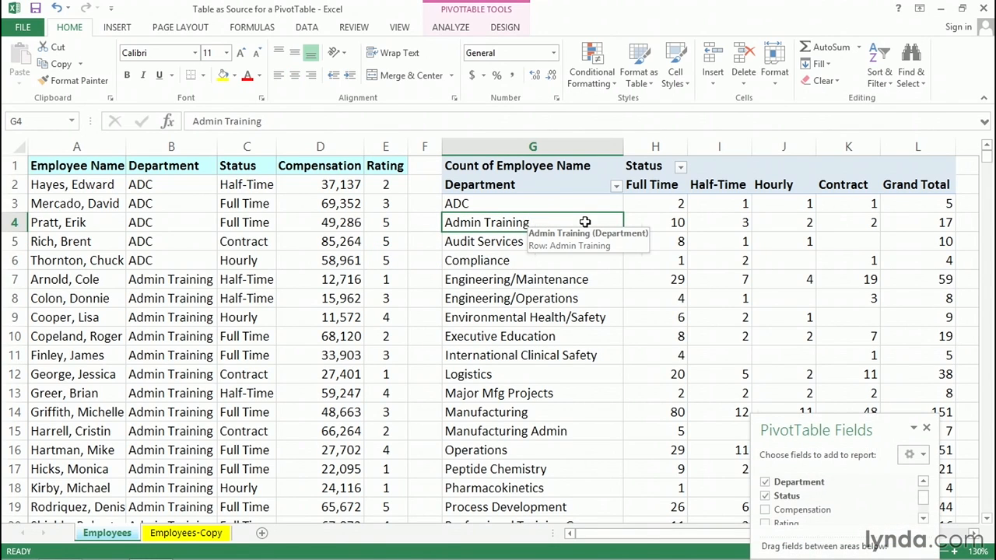
{"action": "left_click", "coordinate": [451, 27]}
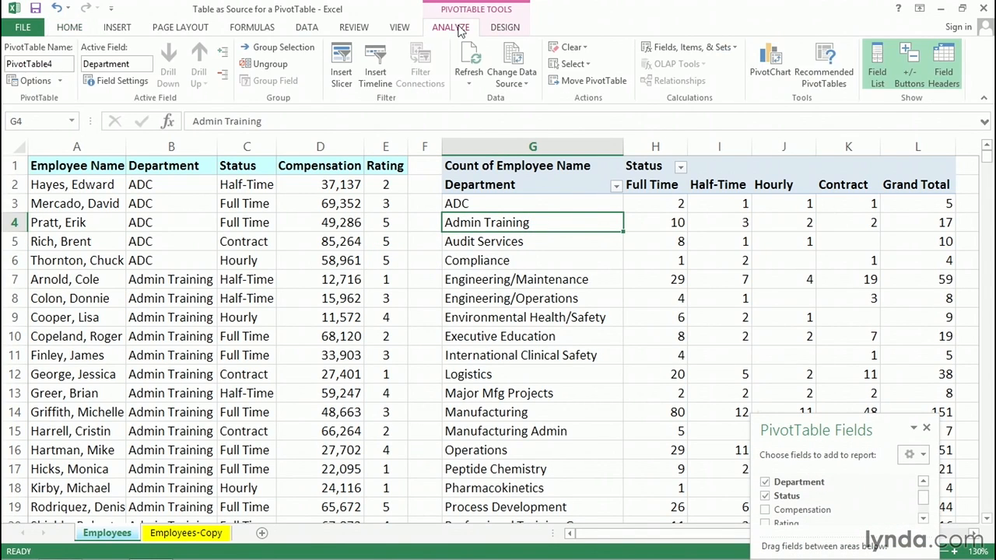
{"action": "left_click", "coordinate": [511, 61]}
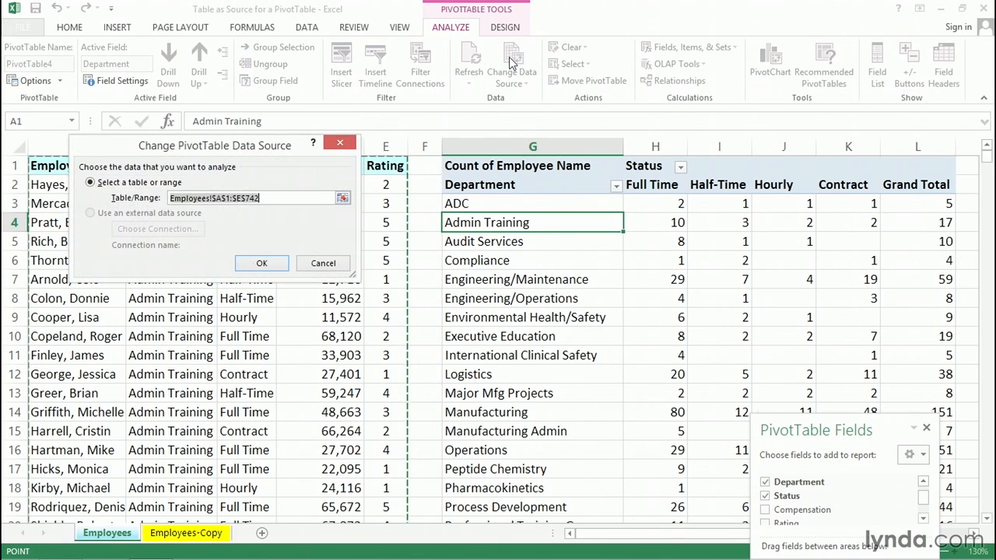
{"action": "left_click", "coordinate": [260, 197]}
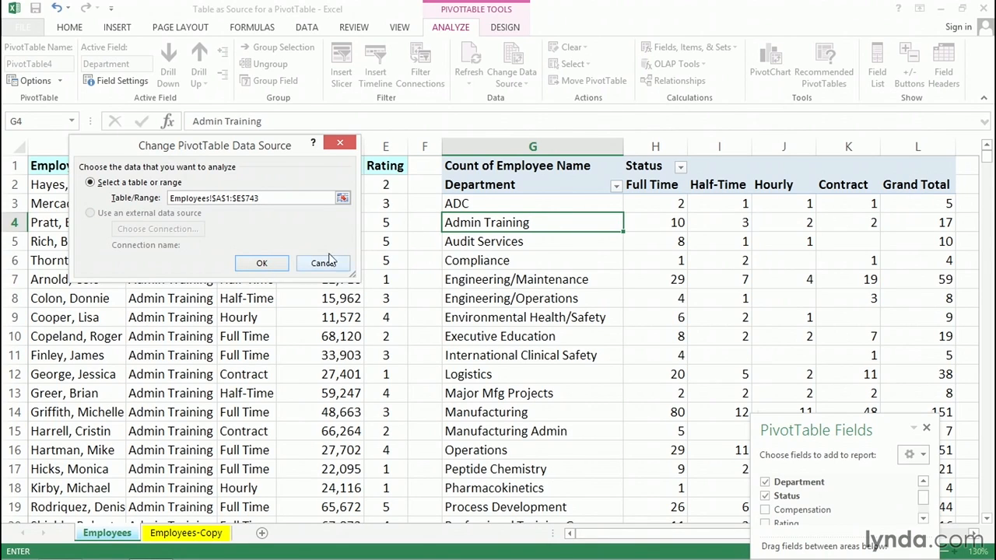
{"action": "left_click", "coordinate": [264, 262]}
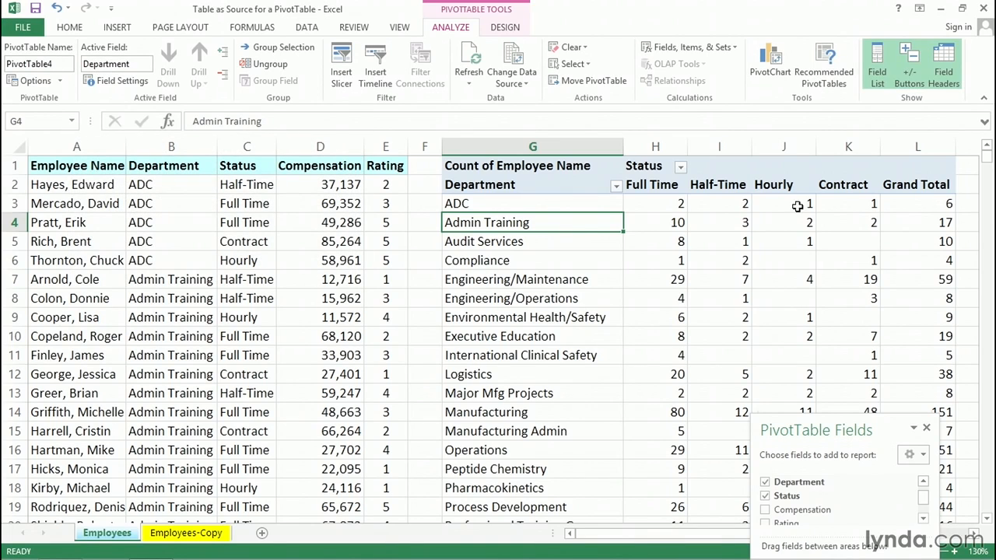
Examine the ADC counts and grand total in the PivotTable
{"action": "left_click", "coordinate": [907, 204]}
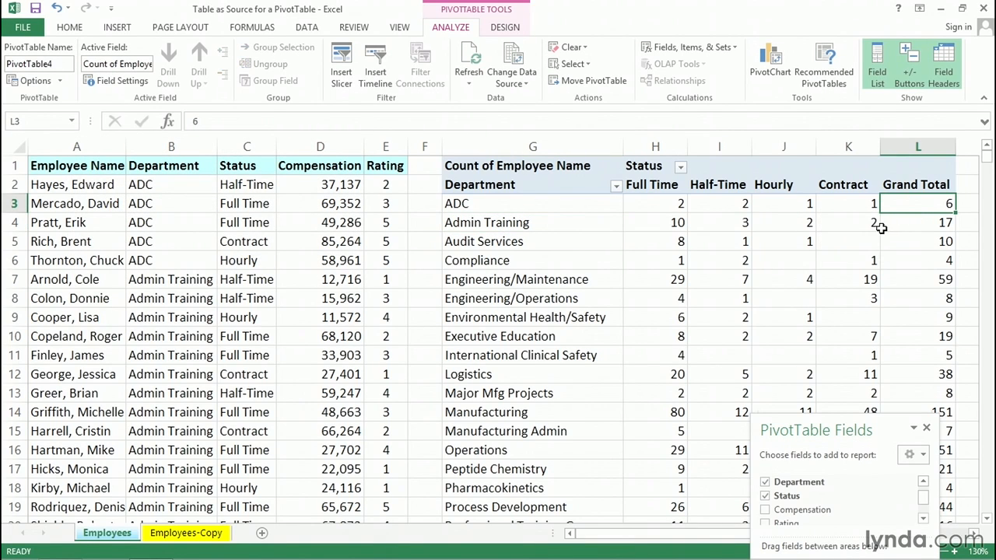
{"action": "left_click", "coordinate": [333, 204]}
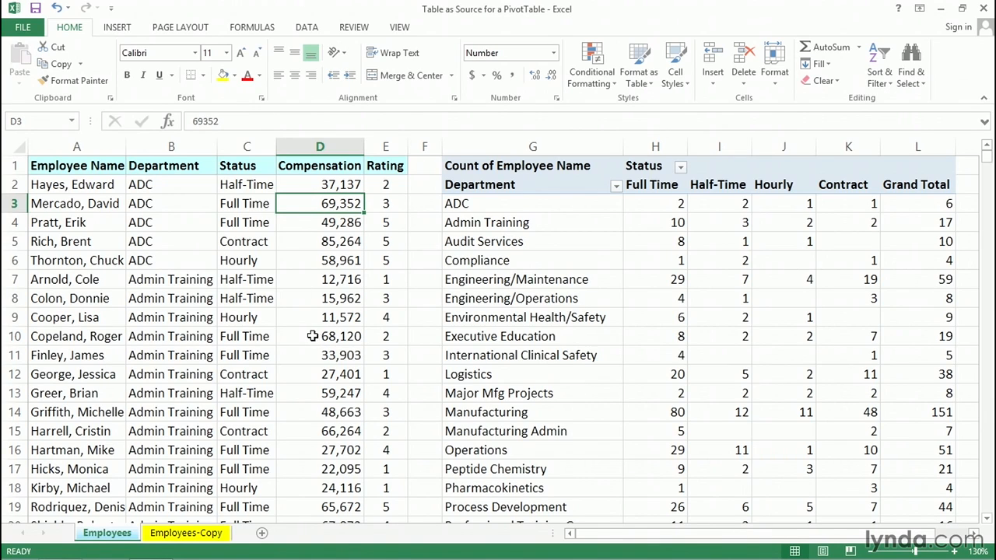
{"action": "left_click", "coordinate": [580, 241]}
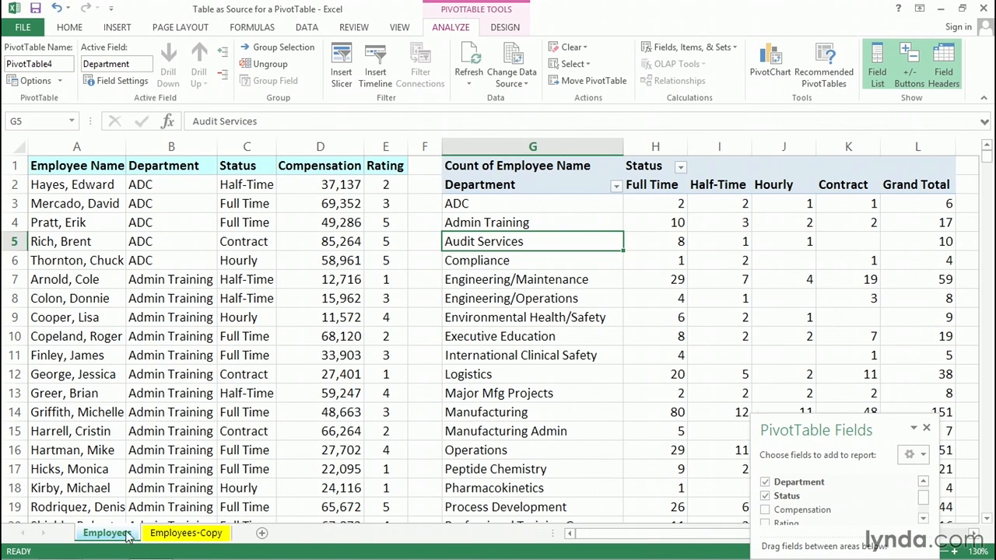
On the Employees-Copy sheet, convert the data range $A$1:$E$742 into a table with headers
{"action": "left_click", "coordinate": [163, 535]}
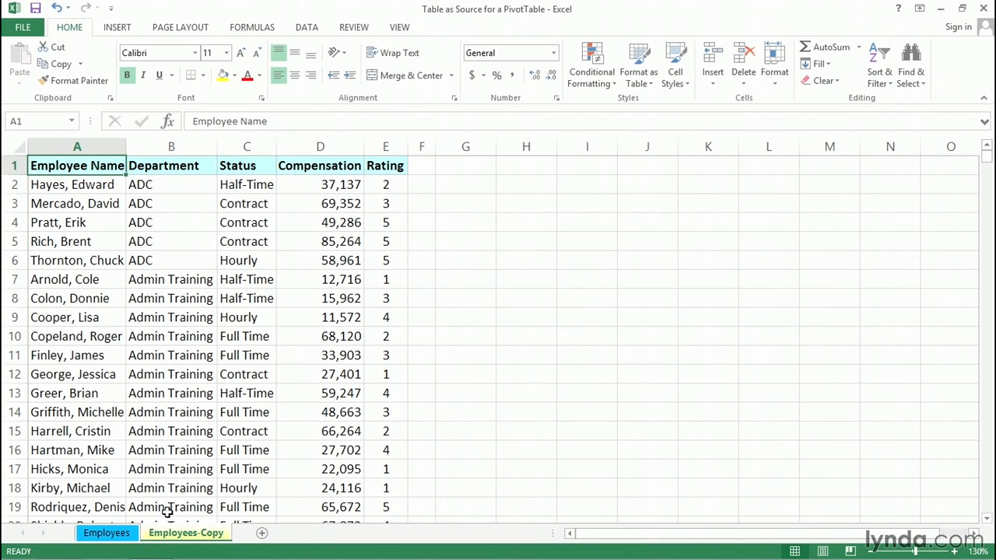
{"action": "left_click", "coordinate": [82, 219]}
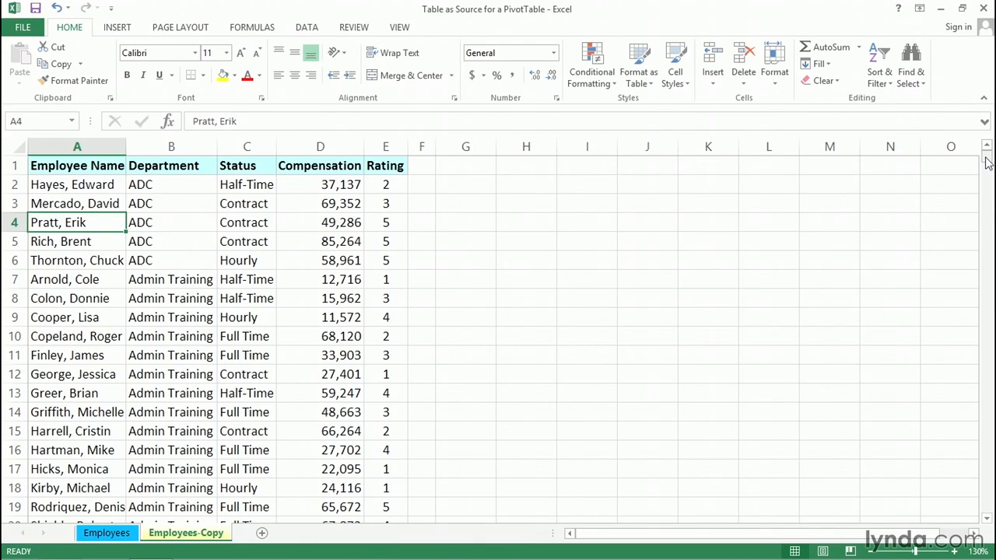
{"action": "mouse_move", "coordinate": [986, 164]}
{"action": "left_mouse_down"}
{"action": "mouse_move", "coordinate": [986, 300]}
{"action": "mouse_move", "coordinate": [986, 153]}
{"action": "left_mouse_up"}
{"action": "left_click_drag", "start_coordinate": [105, 162], "coordinate": [371, 166]}
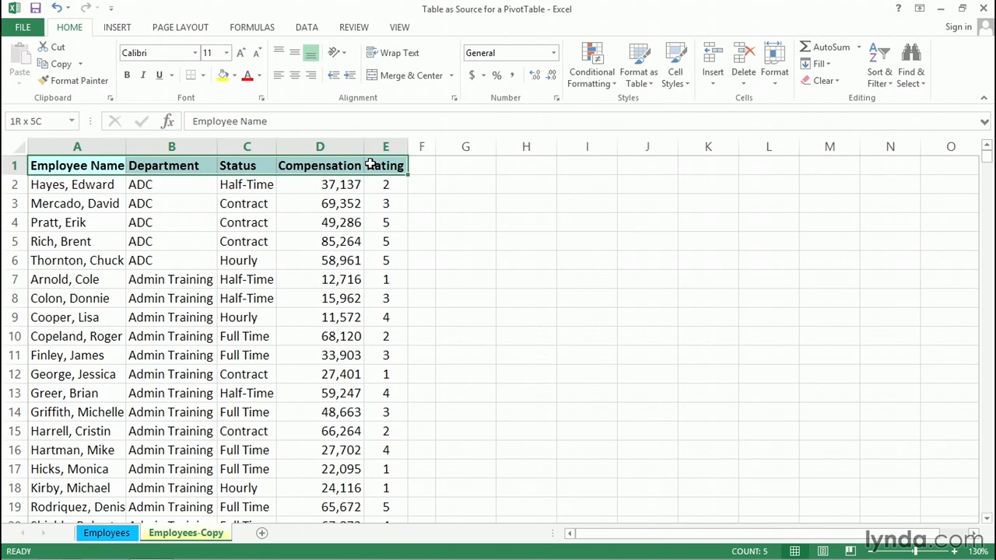
{"action": "left_click", "coordinate": [142, 203]}
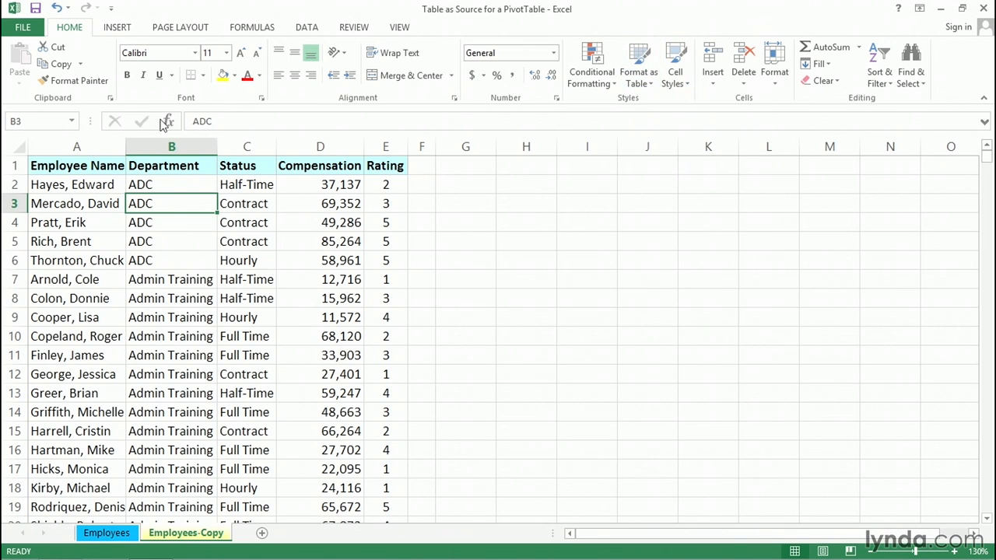
{"action": "left_click", "coordinate": [118, 27]}
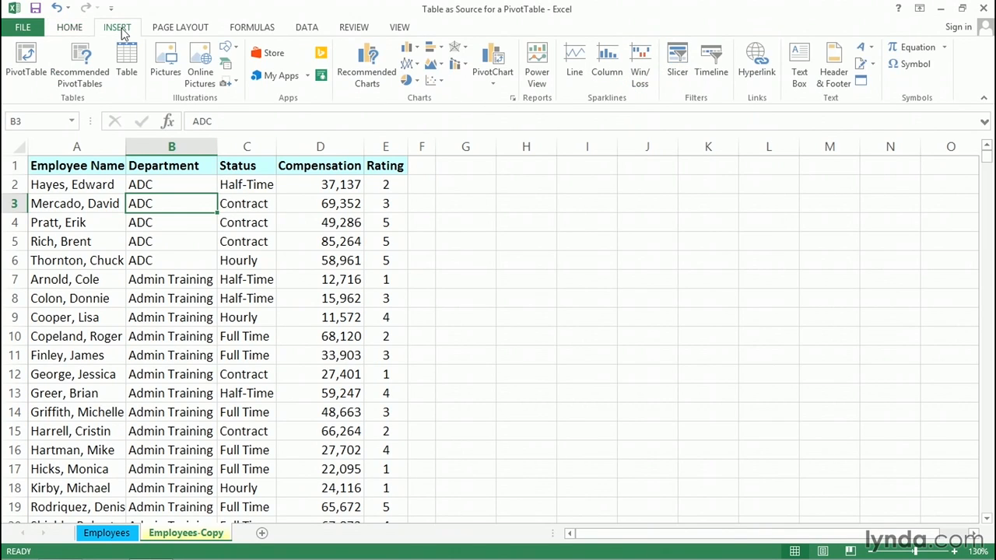
{"action": "left_click", "coordinate": [126, 58]}
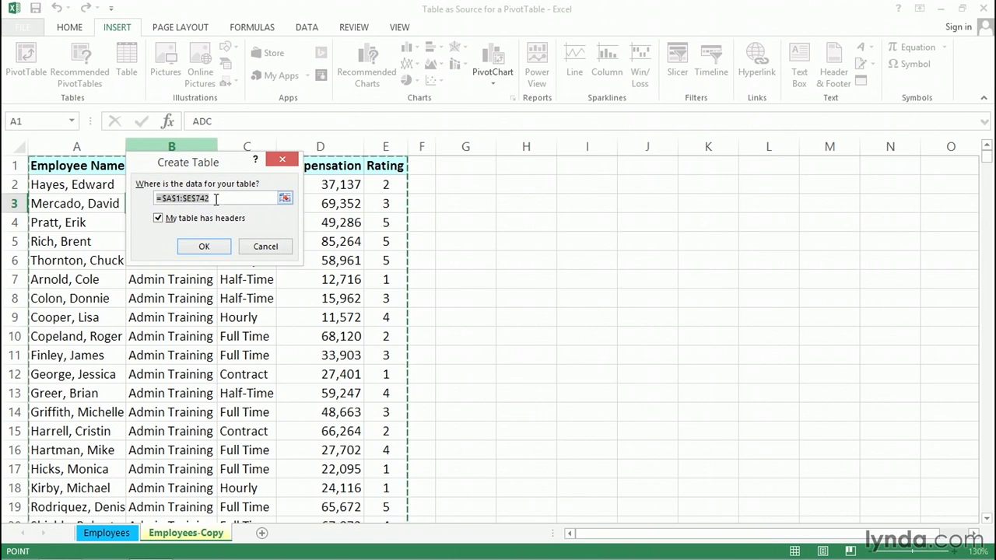
{"action": "left_click", "coordinate": [213, 246]}
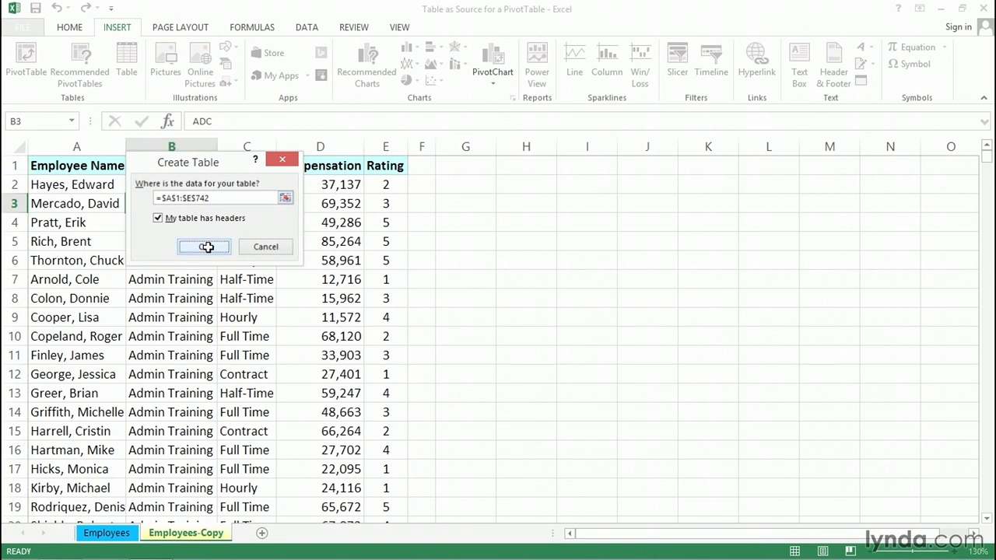
{"action": "left_click", "coordinate": [207, 246]}
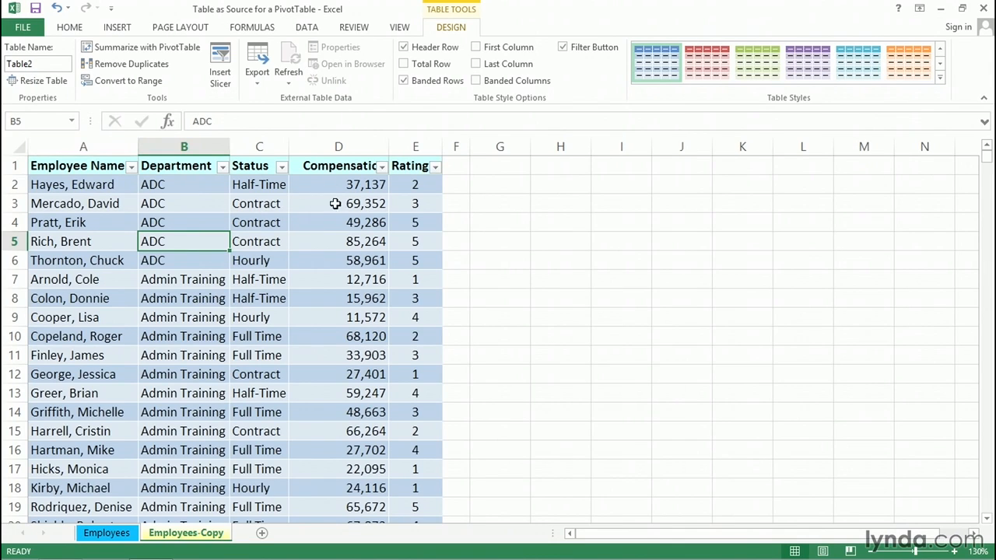
Insert a PivotTable from Table2 into the existing Employees-Copy sheet at cell G1
{"action": "scroll", "coordinate": [332, 243], "scroll_direction": "down", "scroll_amount": 1}
{"action": "scroll", "coordinate": [333, 244], "scroll_direction": "down", "scroll_amount": 11}
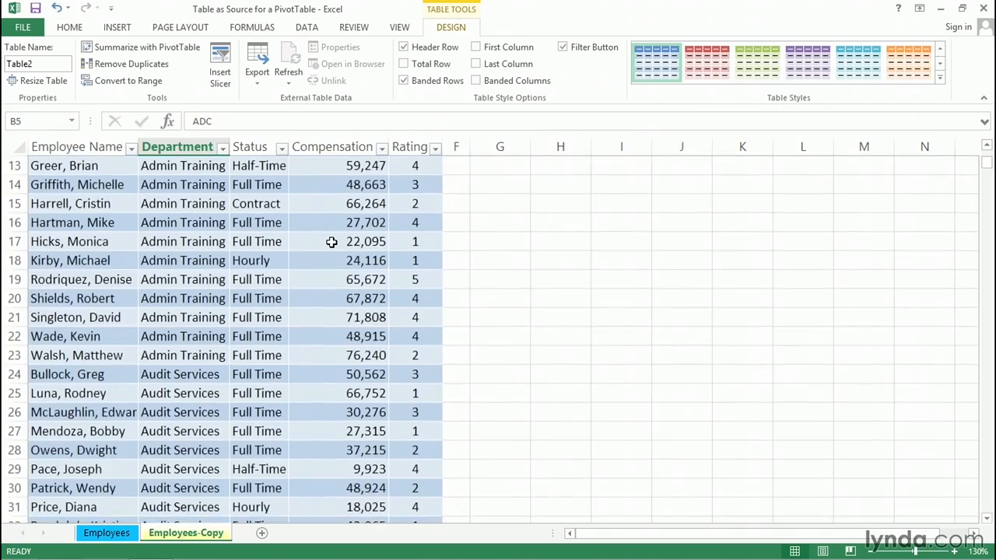
{"action": "scroll", "coordinate": [332, 241], "scroll_direction": "up", "scroll_amount": 12}
{"action": "left_click", "coordinate": [316, 184]}
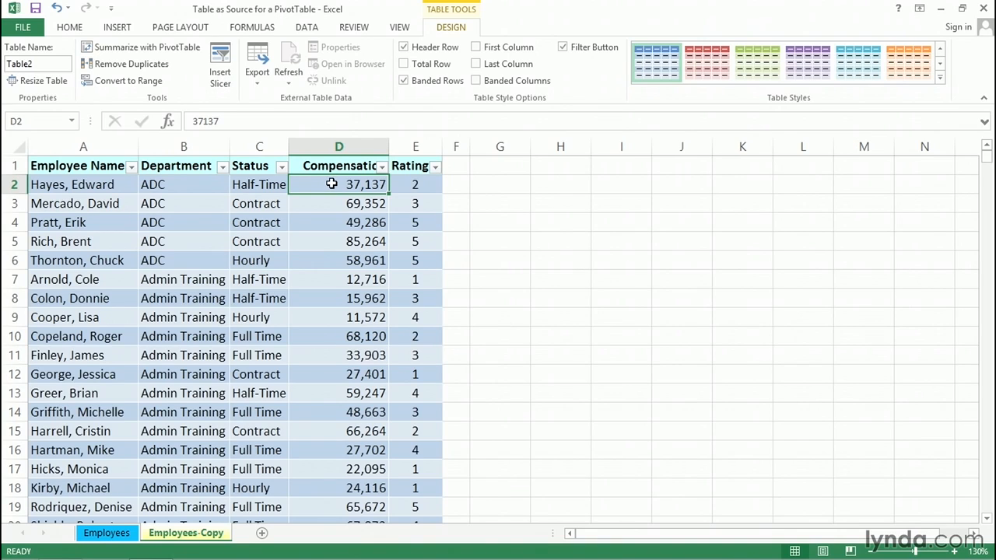
{"action": "left_click", "coordinate": [455, 146]}
{"action": "left_click", "coordinate": [341, 204]}
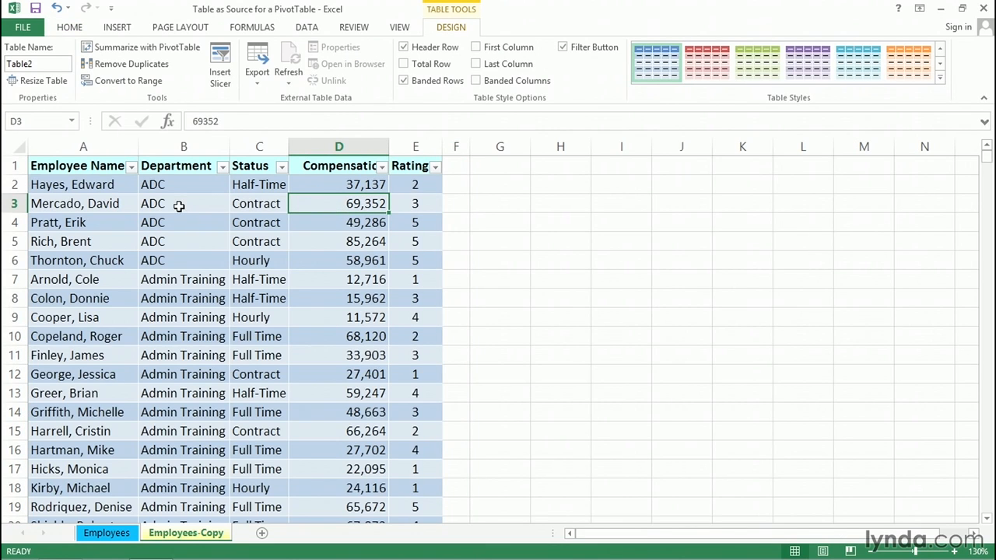
{"action": "left_click", "coordinate": [119, 29]}
{"action": "left_click", "coordinate": [26, 62]}
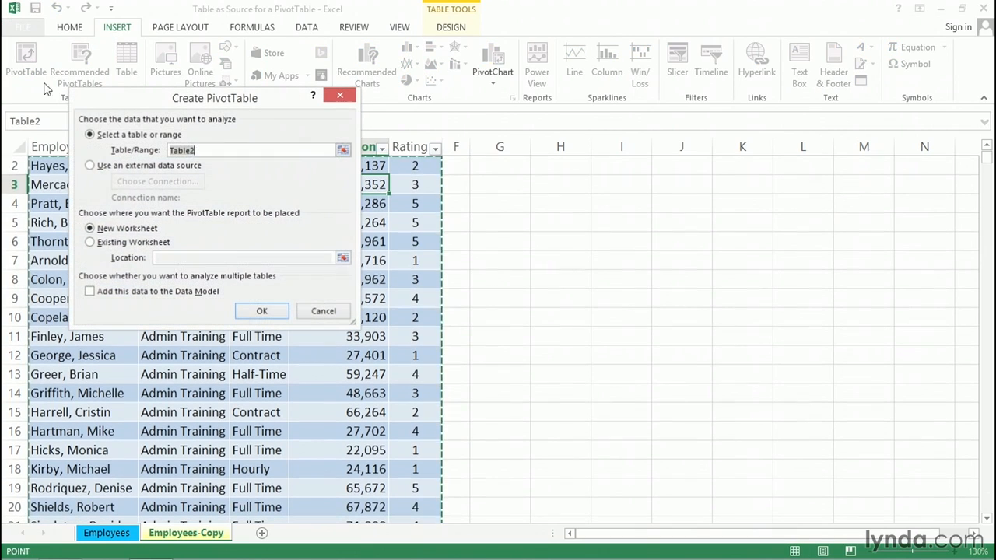
{"action": "left_click", "coordinate": [90, 242]}
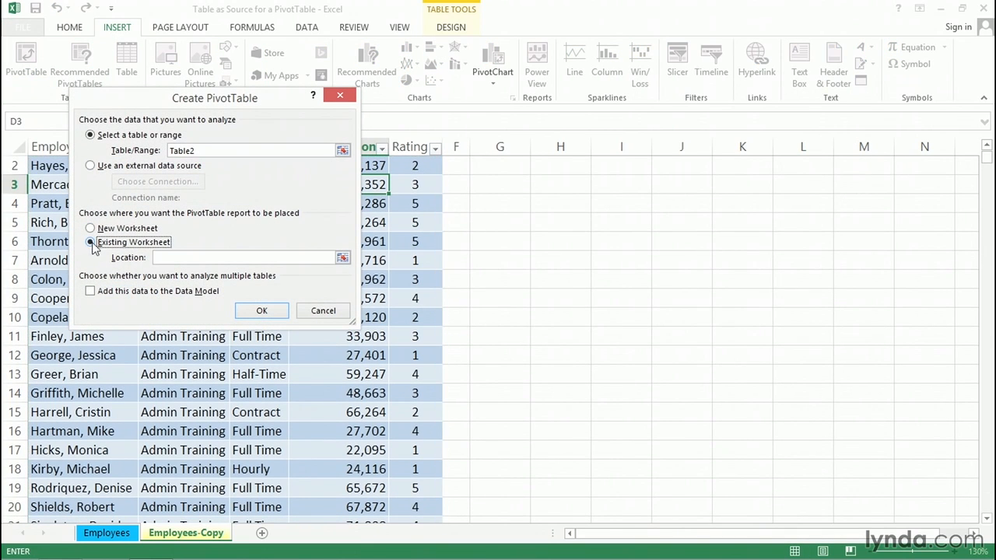
{"action": "left_click", "coordinate": [163, 257]}
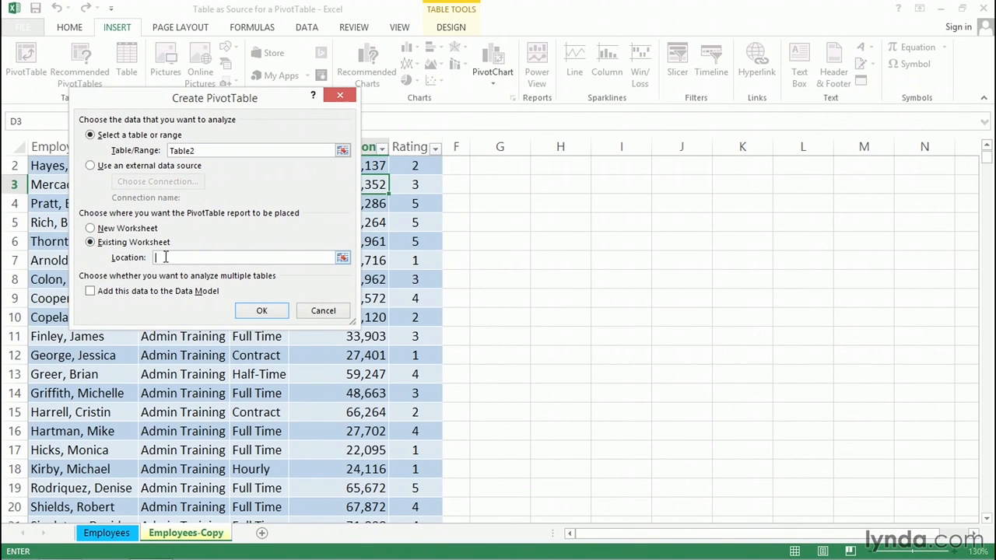
{"action": "scroll", "coordinate": [533, 295], "scroll_direction": "up", "scroll_amount": 1}
{"action": "left_click", "coordinate": [507, 166]}
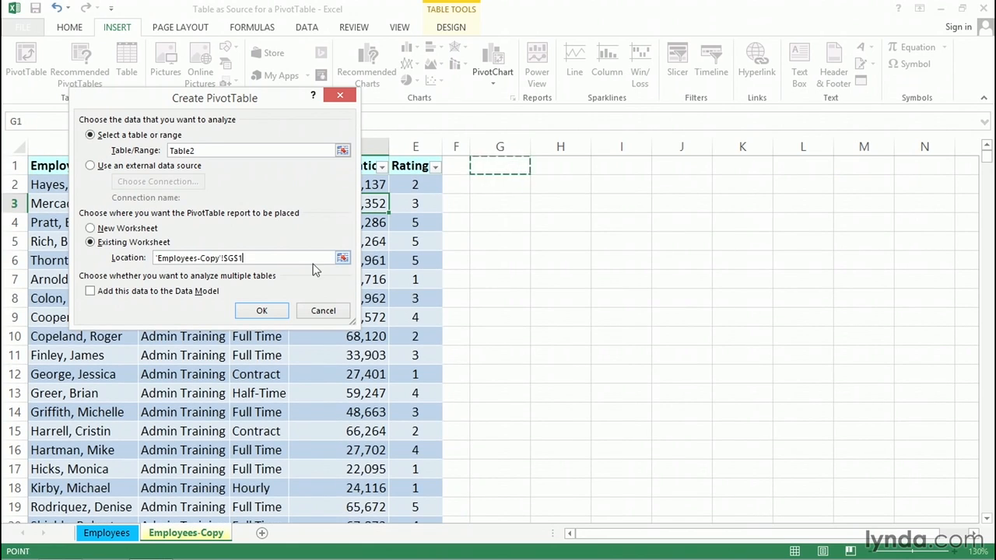
{"action": "left_click", "coordinate": [261, 310]}
Lay out the PivotTable with Department as rows, Status as columns, and a count of Employee Name as values
{"action": "left_click_drag", "start_coordinate": [855, 424], "coordinate": [821, 174]}
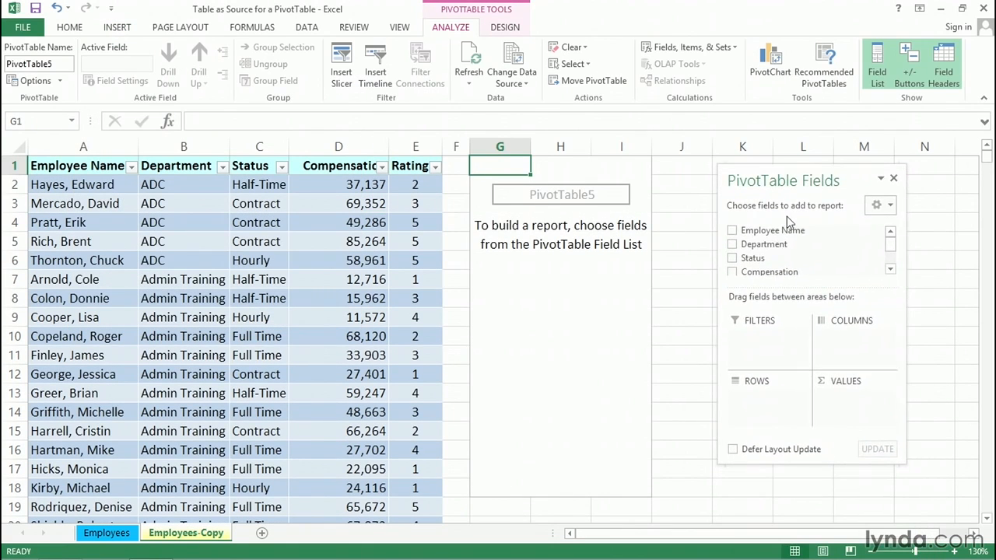
{"action": "left_click", "coordinate": [733, 247]}
{"action": "left_click_drag", "start_coordinate": [751, 257], "coordinate": [848, 346]}
{"action": "left_click_drag", "start_coordinate": [770, 230], "coordinate": [853, 406]}
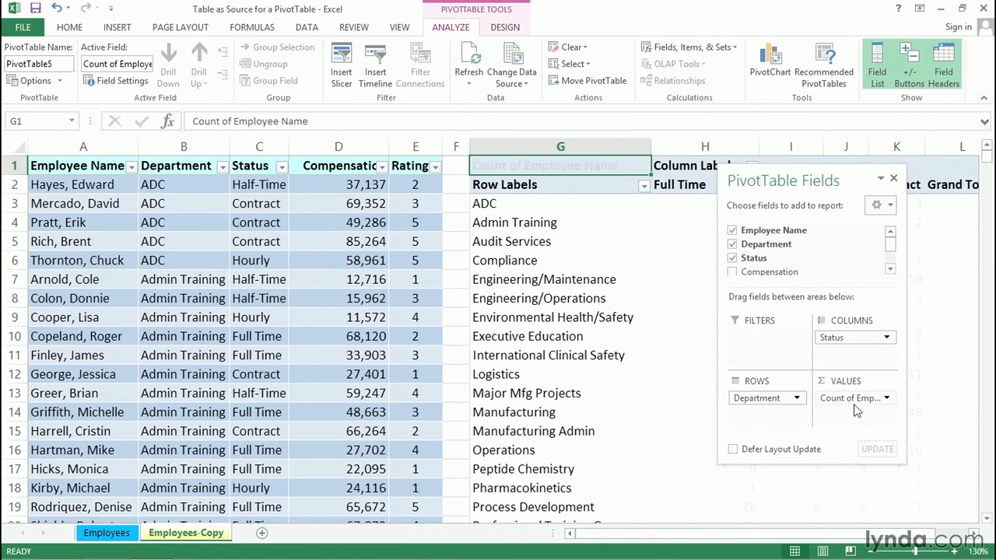
{"action": "left_click_drag", "start_coordinate": [793, 178], "coordinate": [784, 247]}
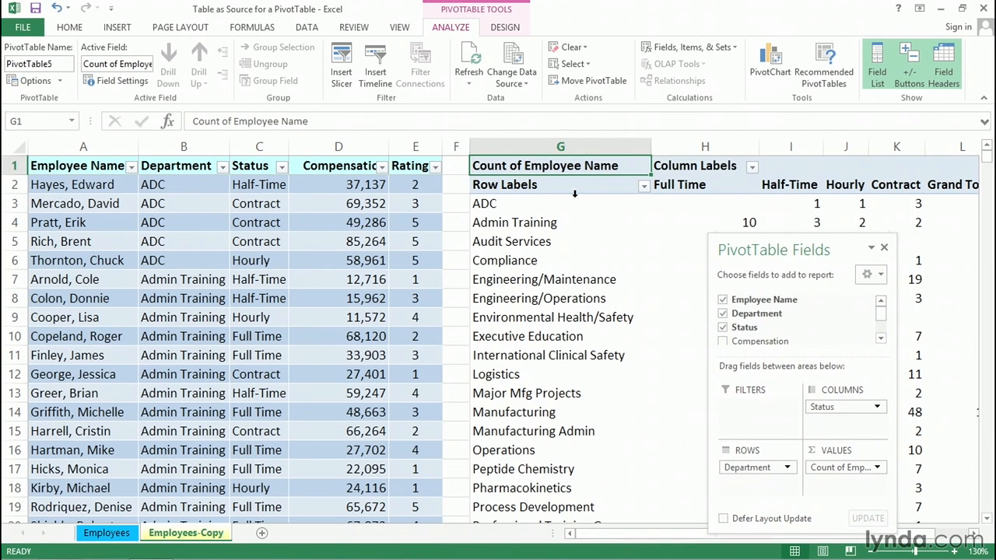
Switch the new PivotTable's report layout to Tabular Form
{"action": "left_click", "coordinate": [502, 184]}
{"action": "left_click", "coordinate": [662, 166]}
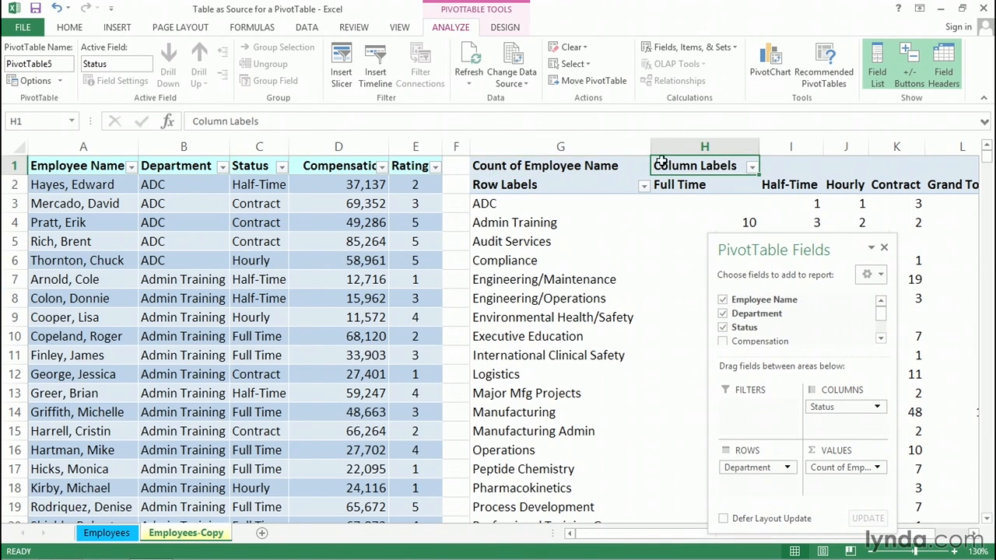
{"action": "left_click", "coordinate": [511, 29]}
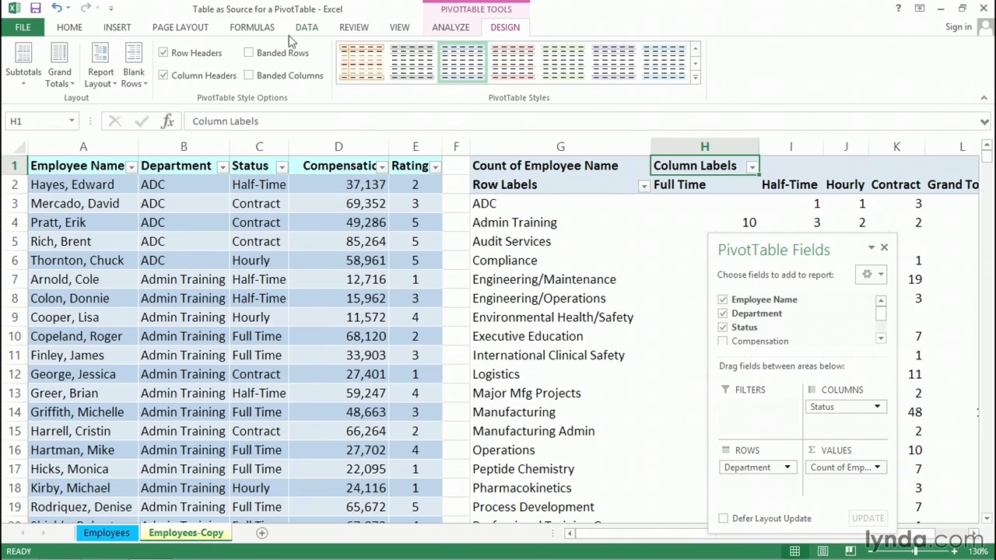
{"action": "left_click", "coordinate": [100, 68]}
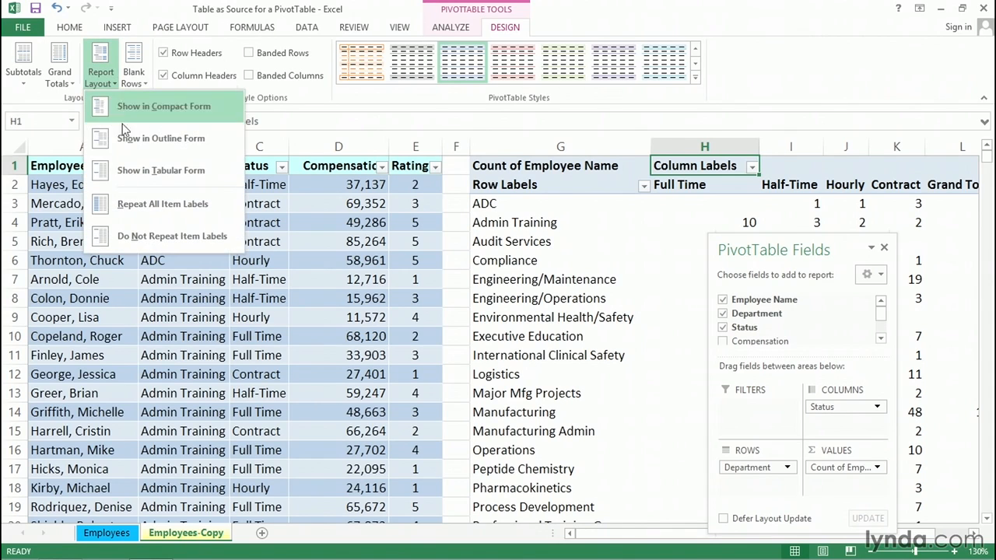
{"action": "left_click", "coordinate": [129, 168]}
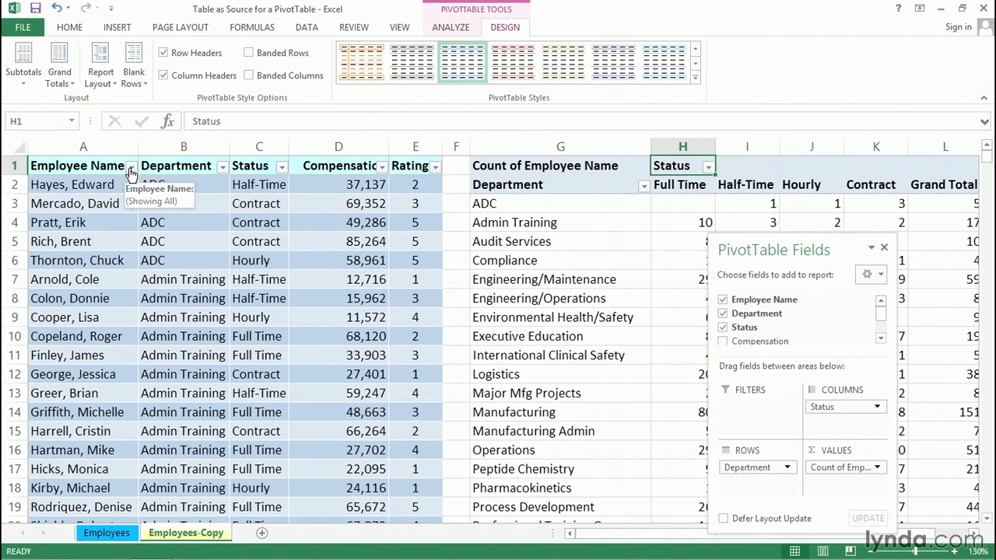
Autofit the widths of PivotTable columns G through L
{"action": "left_click_drag", "start_coordinate": [584, 146], "coordinate": [952, 160]}
{"action": "double_click", "coordinate": [908, 146]}
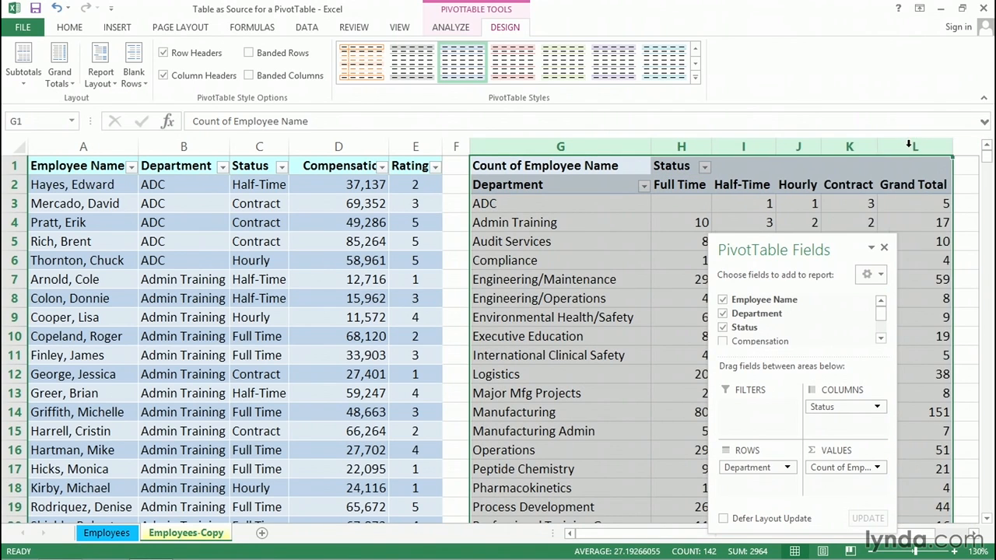
{"action": "left_click", "coordinate": [706, 202]}
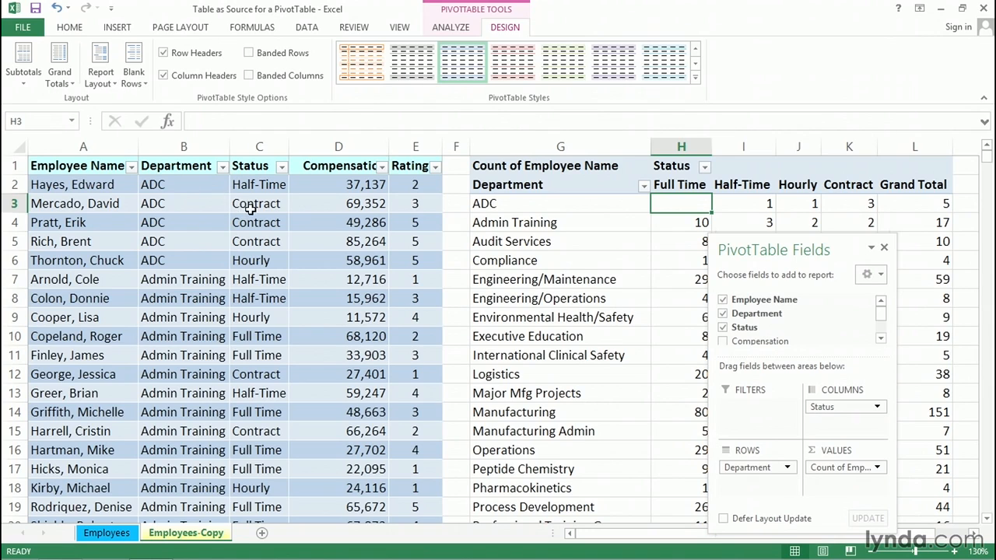
{"action": "left_click", "coordinate": [44, 184]}
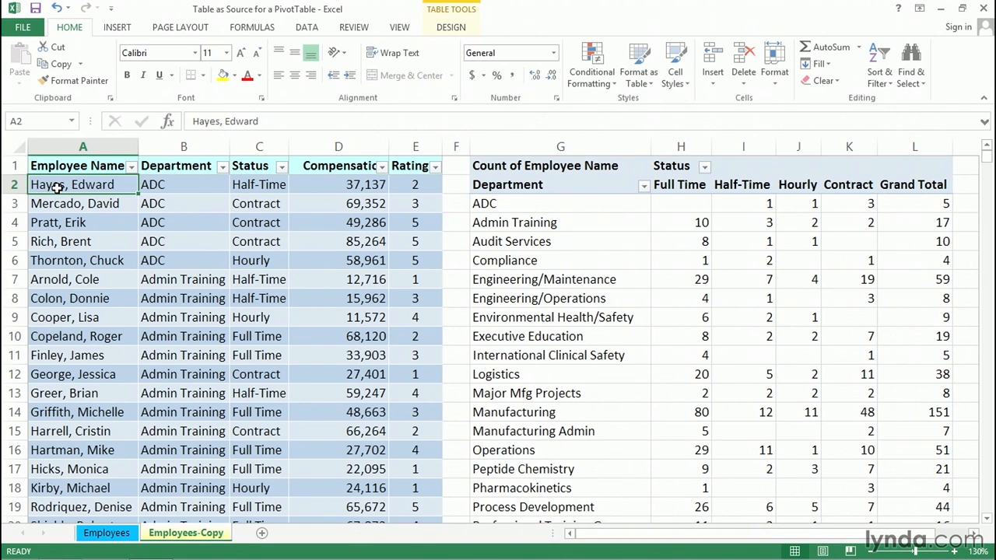
Copy the first employee record in row 2 and paste it into row 743, directly below the table's last row
{"action": "left_click_drag", "start_coordinate": [57, 187], "coordinate": [397, 186]}
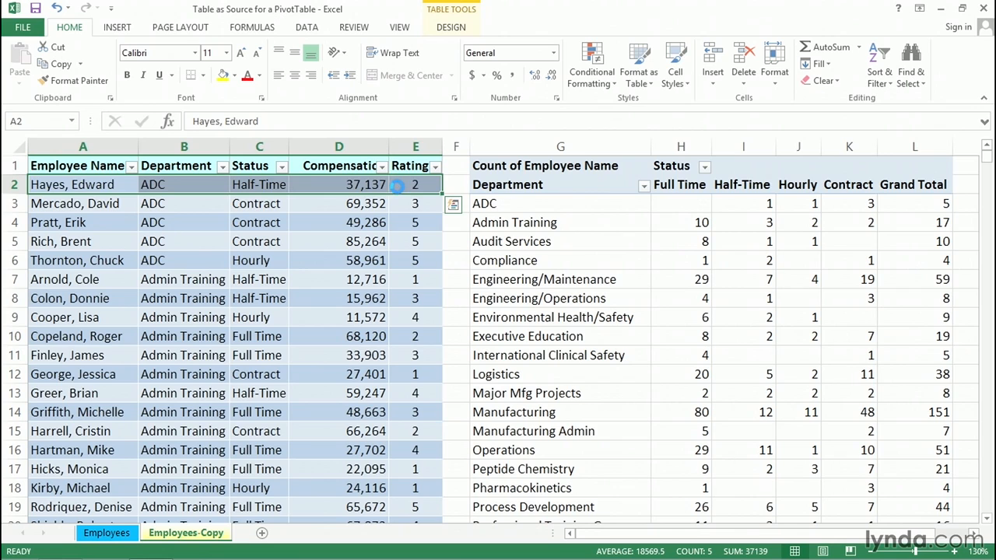
{"action": "key", "text": "ctrl+c"}
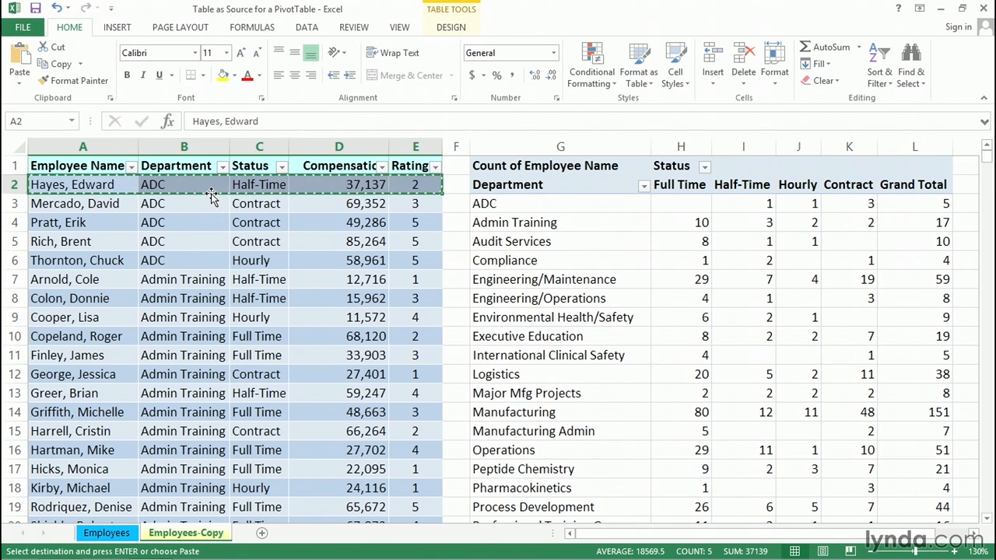
{"action": "double_click", "coordinate": [212, 194]}
{"action": "left_click", "coordinate": [86, 352]}
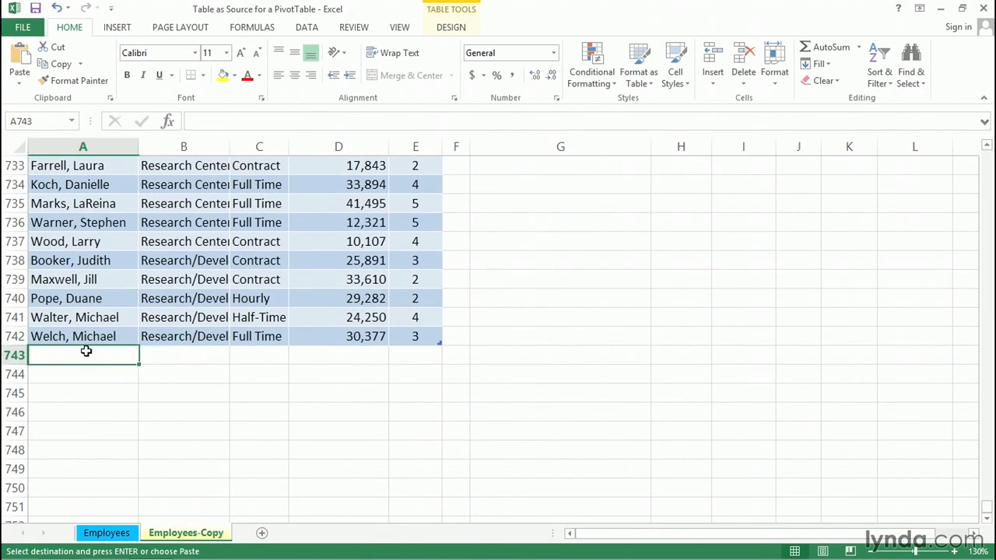
{"action": "key", "text": "ctrl+v"}
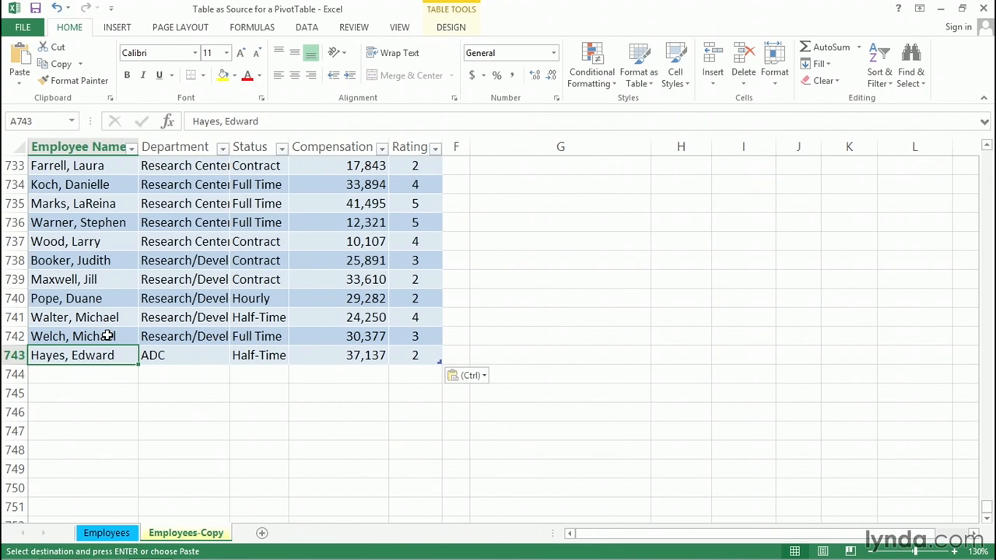
Refresh the PivotTable so it includes the new row, and adjust the Grand Total column's width
{"action": "key", "text": "ctrl+Home"}
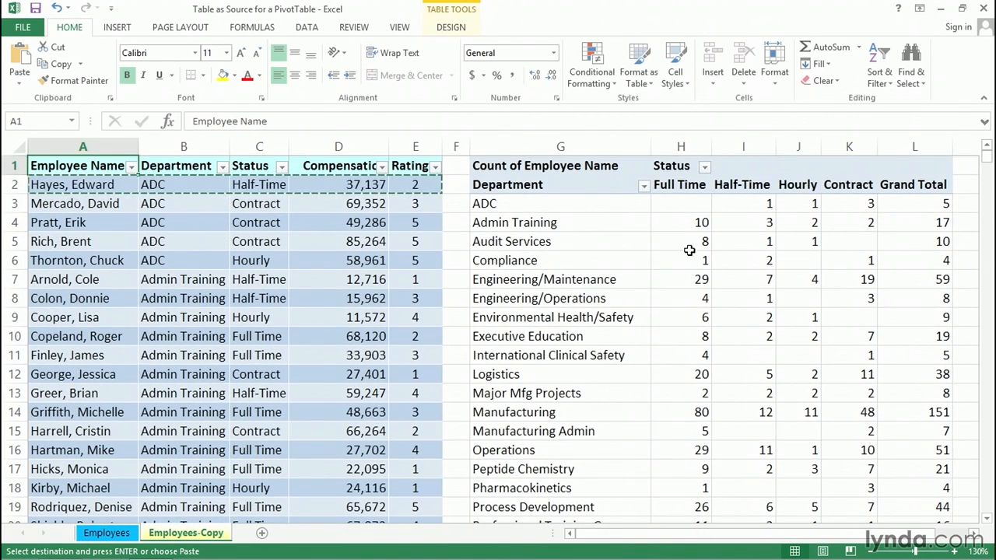
{"action": "left_click", "coordinate": [690, 200]}
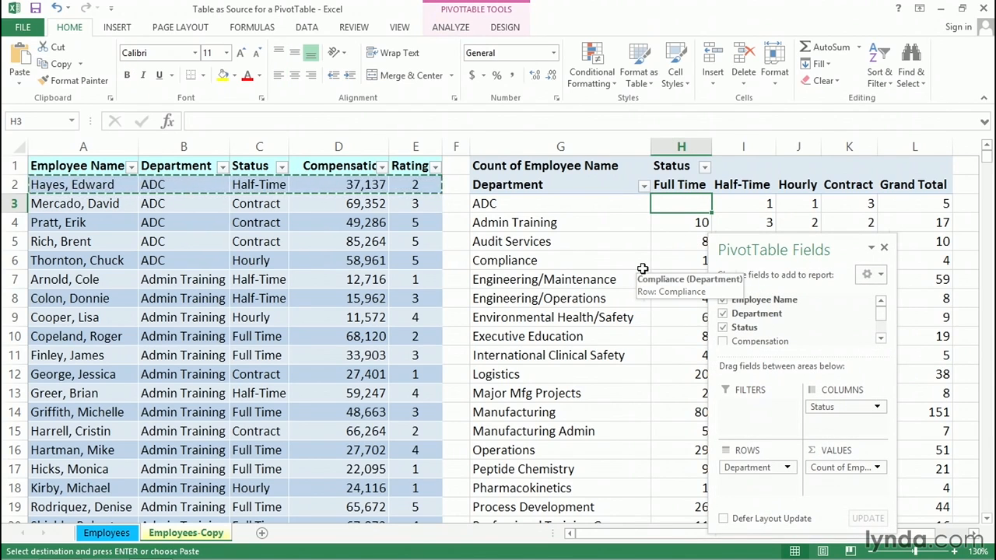
{"action": "key", "text": "alt+F5"}
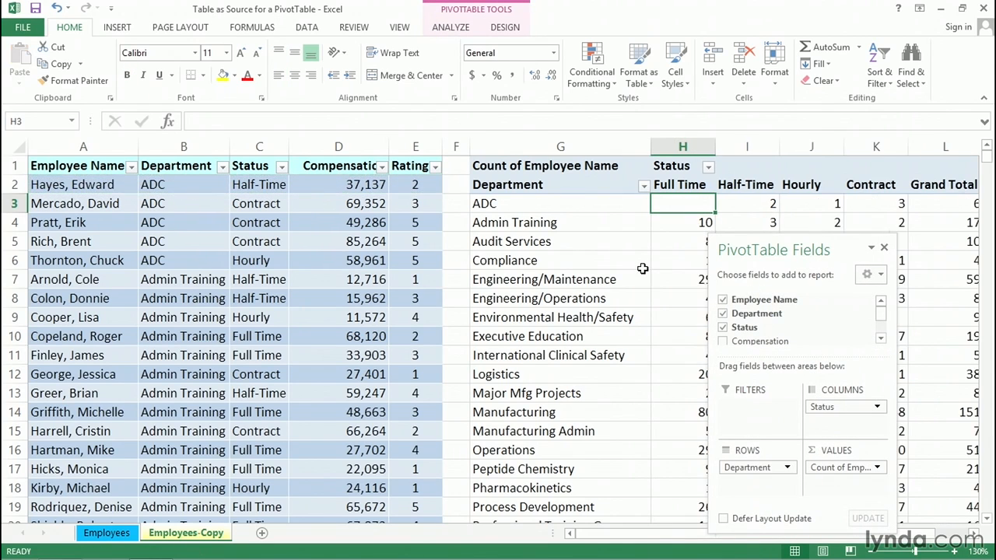
{"action": "left_click", "coordinate": [929, 208]}
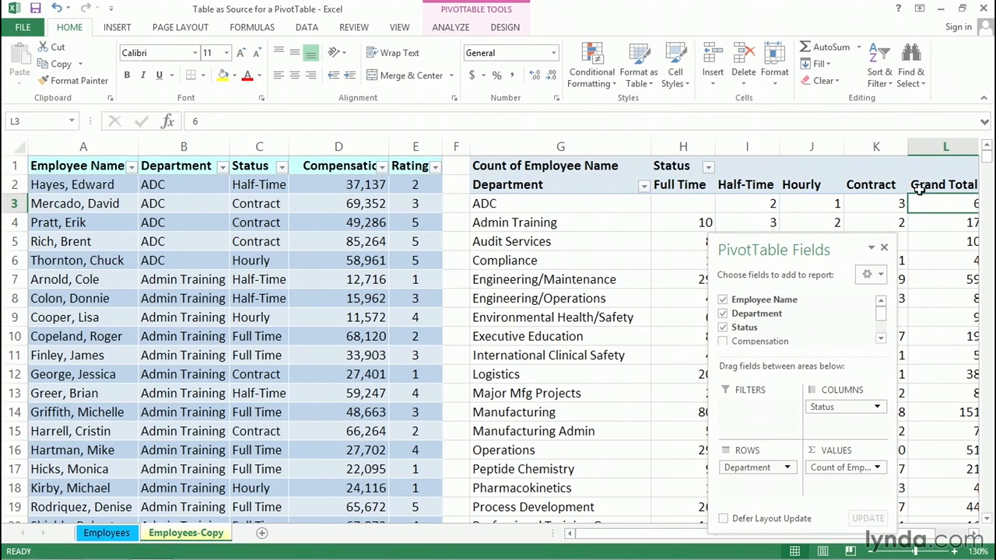
{"action": "left_click_drag", "start_coordinate": [905, 147], "coordinate": [896, 149]}
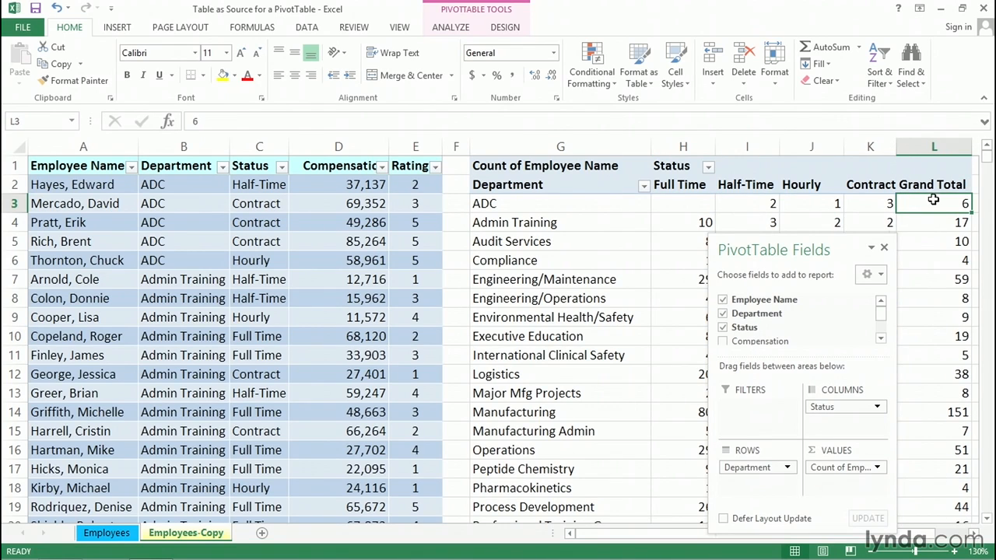
{"action": "mouse_move", "coordinate": [743, 203]}
{"action": "left_click", "coordinate": [326, 185]}
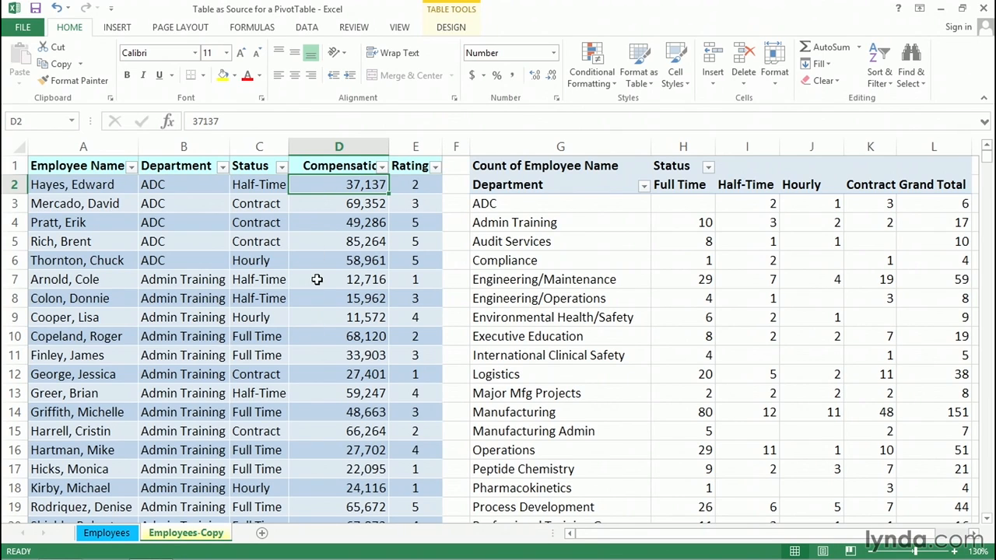
{"action": "key", "text": "Down"}
{"action": "key", "text": "Down"}
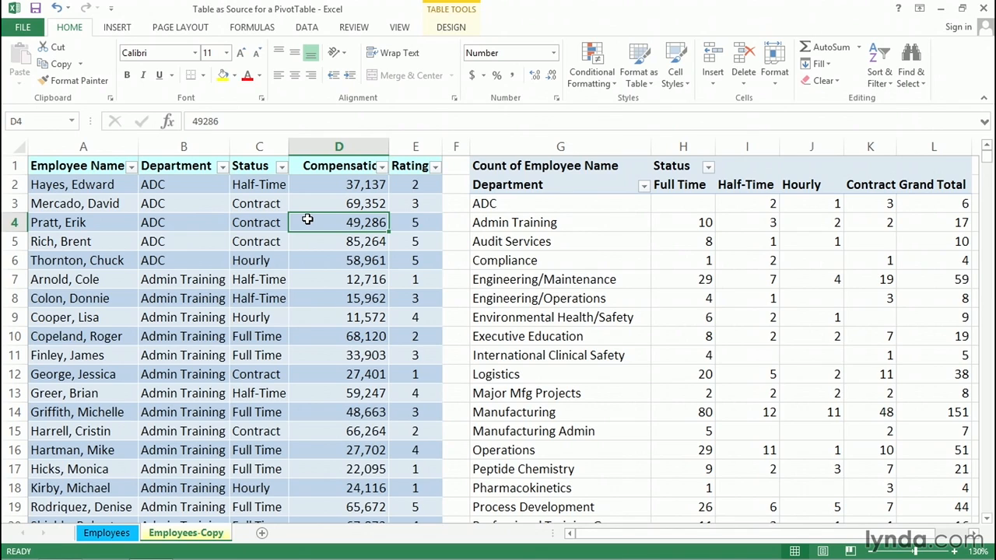
{"action": "left_click", "coordinate": [556, 224]}
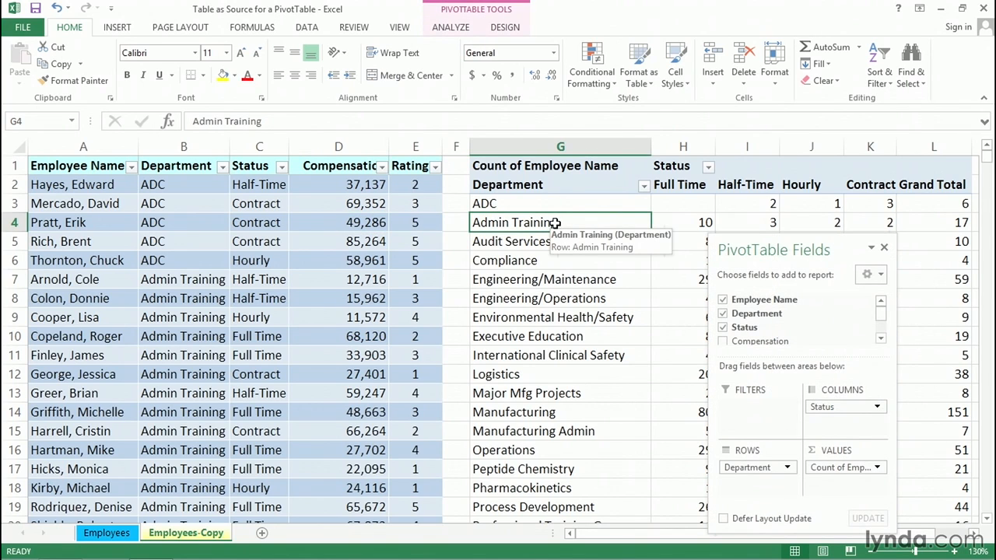